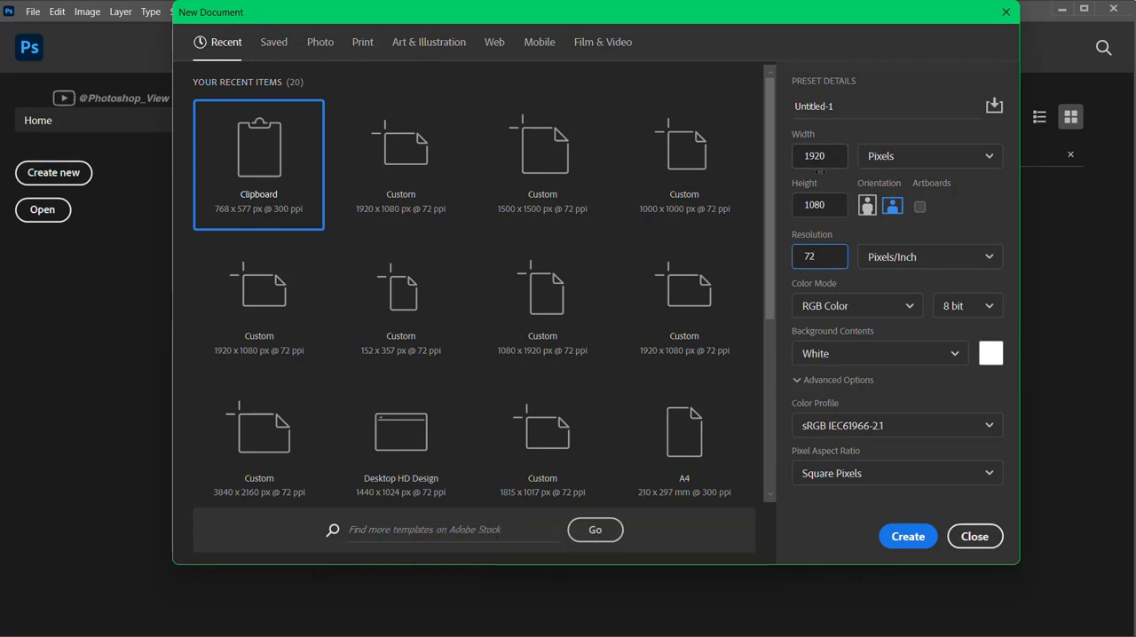
Create a 1920 × 1080 px, 72 ppi document with a white background and place 1.jpg from the Downloads subfolder "New folder" in it
left_click(902, 537)
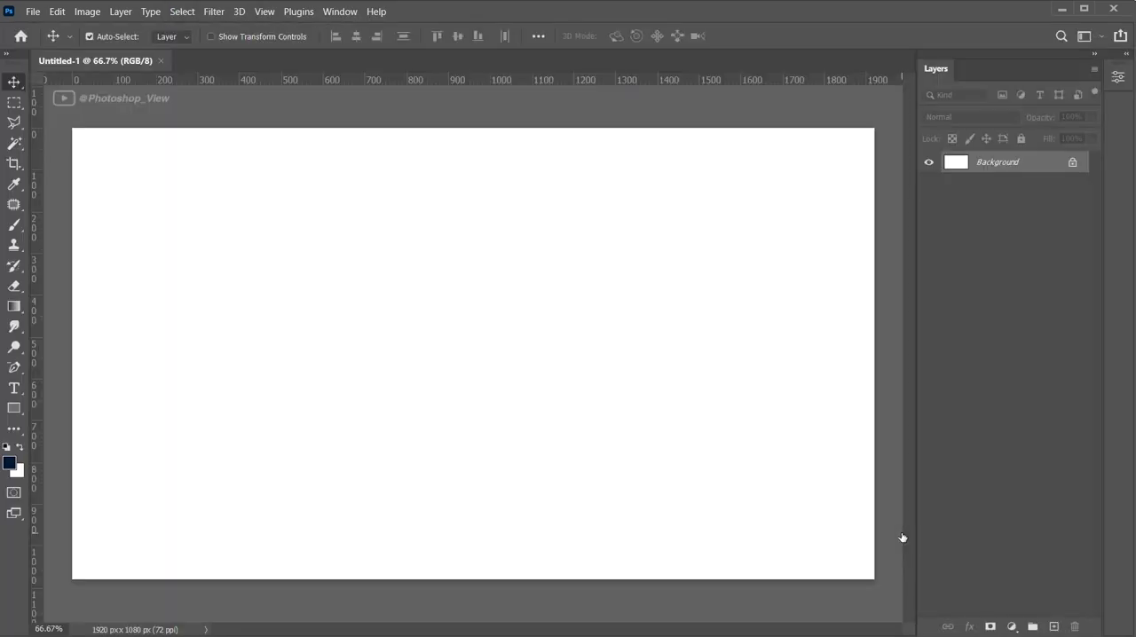
scroll(612, 429, "up", 1)
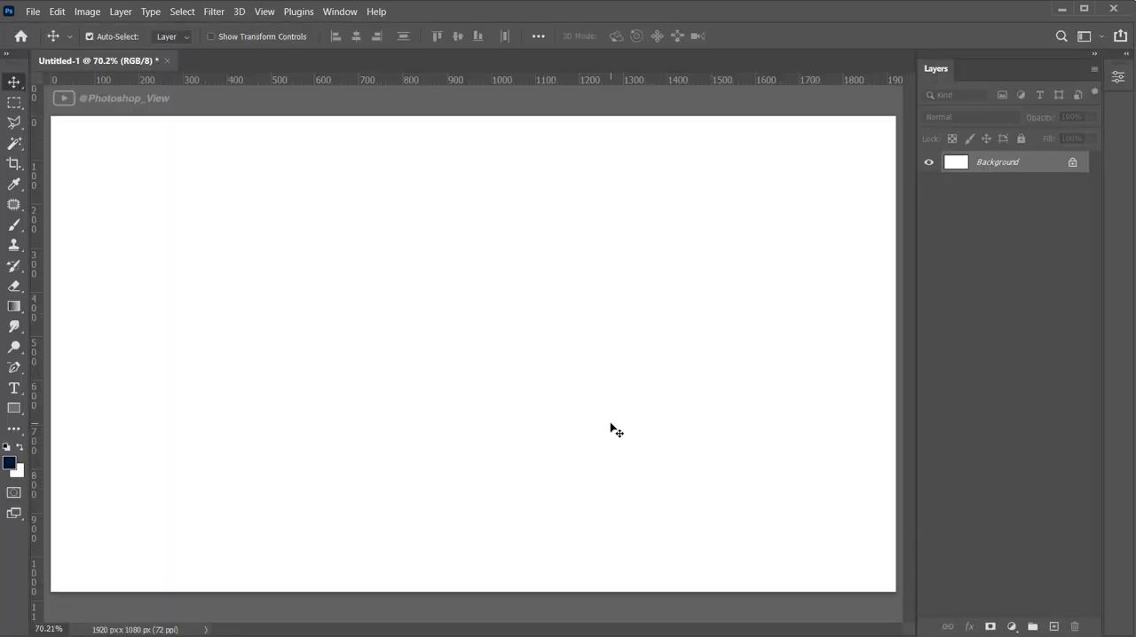
key("alt+Tab")
left_click(192, 198)
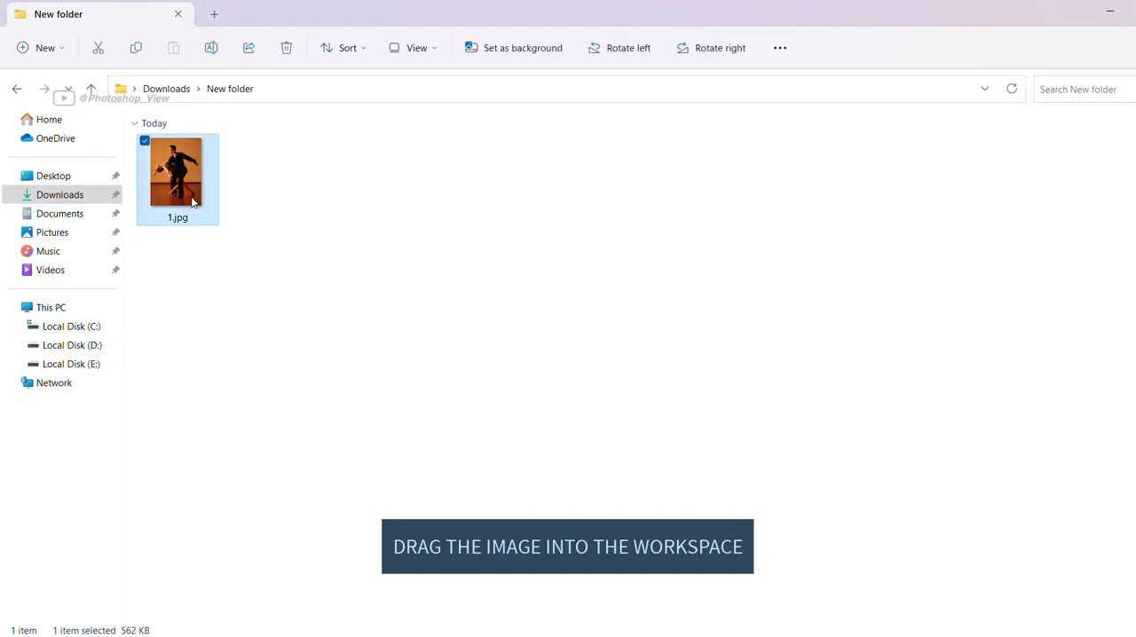
left_click_drag(191, 202, 545, 414)
key("Return")
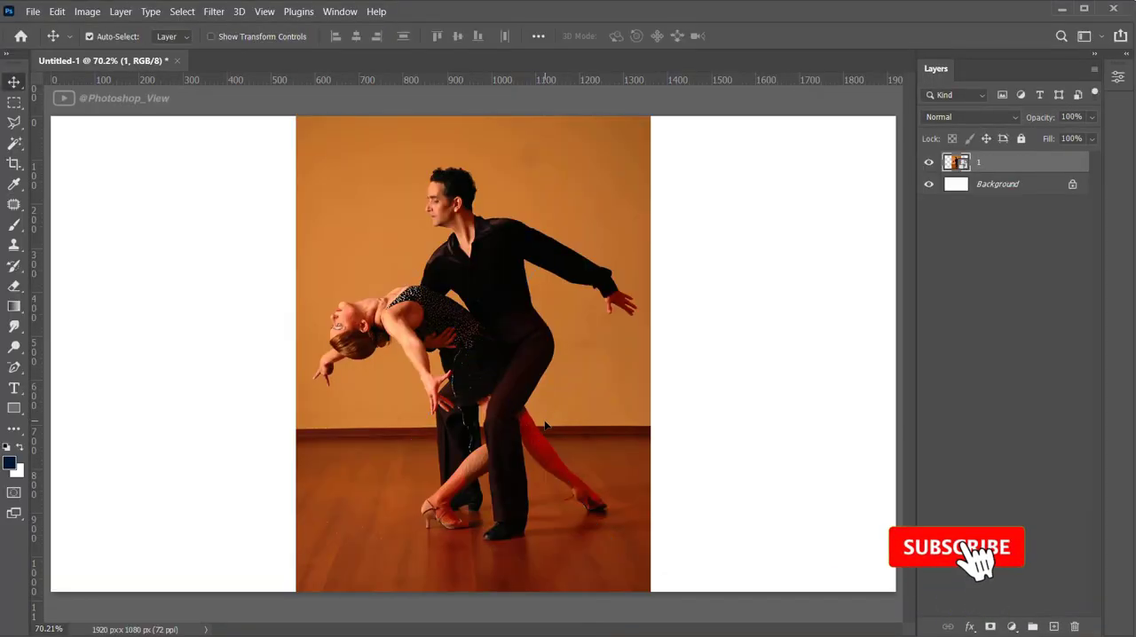
Select the dancing couple with Select Subject and use the Lasso to subtract the floor patch between the woman's front shoe and the shoe behind it
left_click(15, 145)
left_click(665, 36)
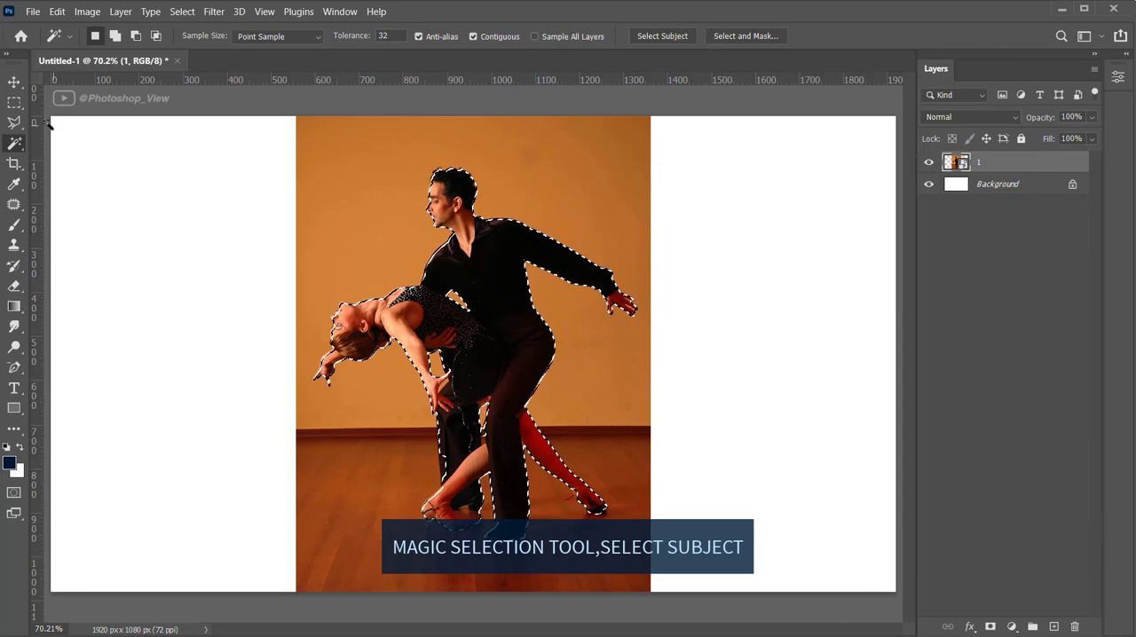
right_click(14, 122)
left_click(70, 120)
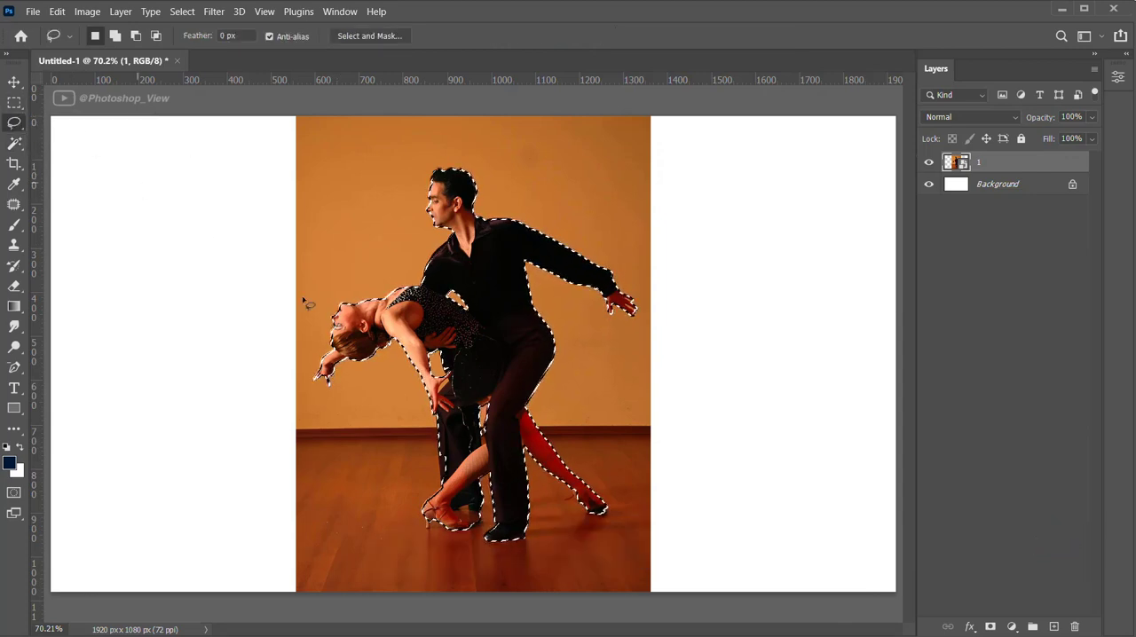
scroll(501, 488, "up", 5)
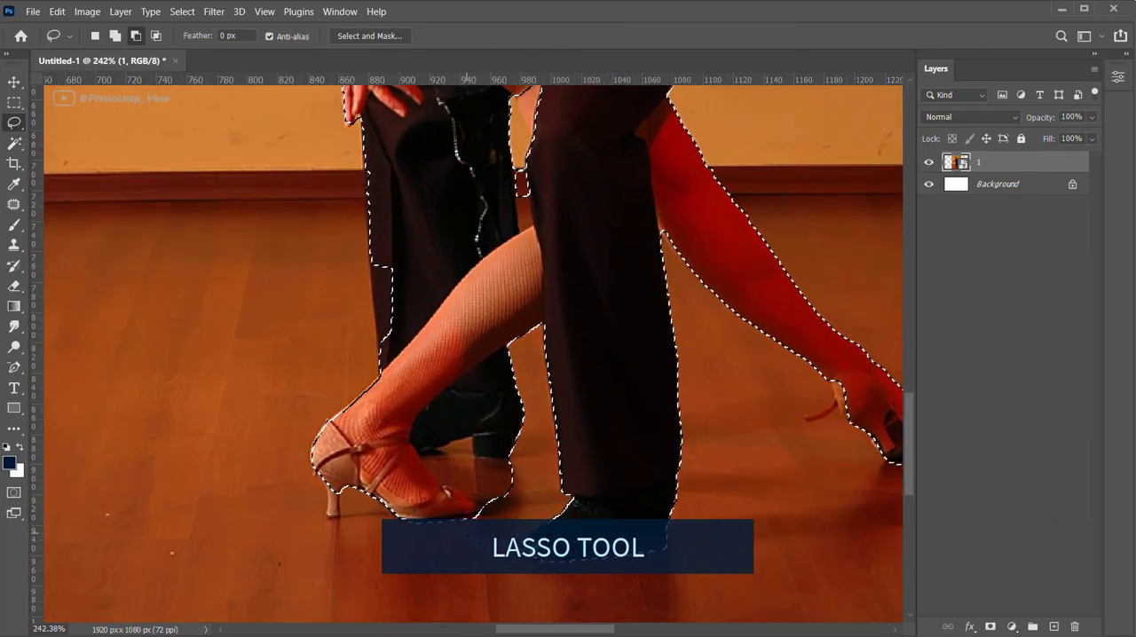
scroll(475, 502, "up", 1)
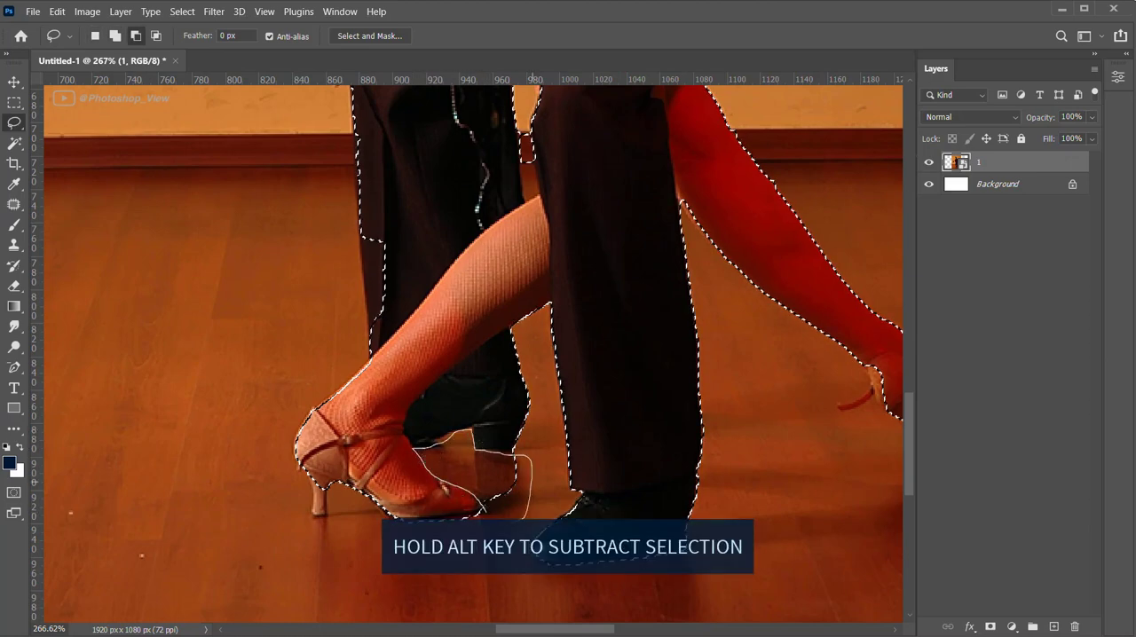
left_click_drag(524, 519, 486, 514)
scroll(504, 508, "down", 3)
scroll(523, 308, "up", 3)
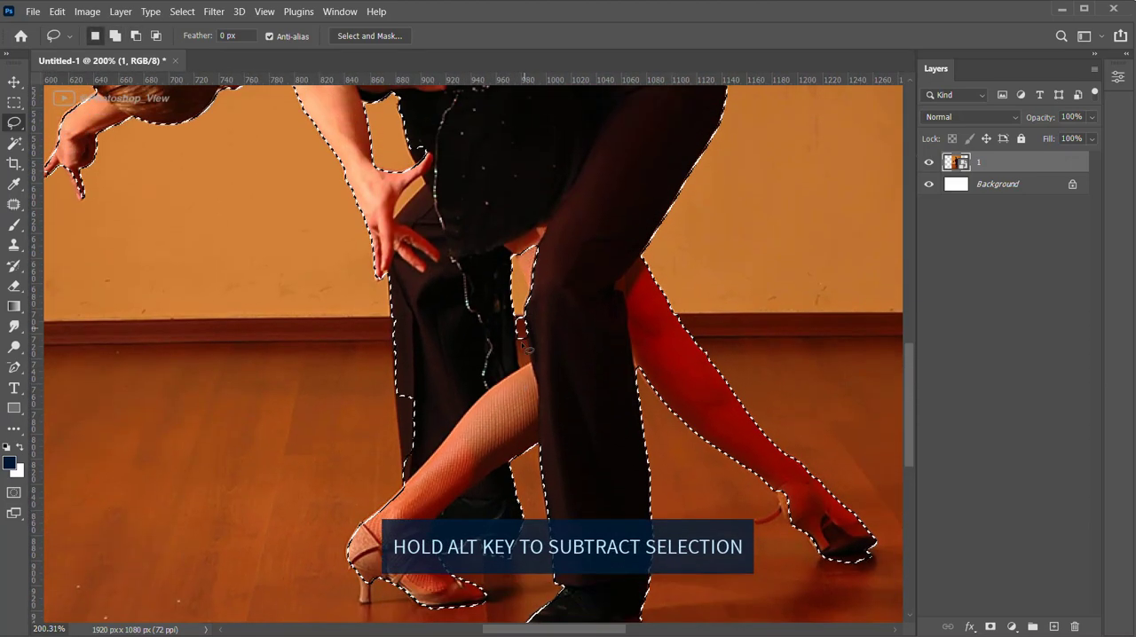
Refine the selection between the legs with the Lasso, subtracting the narrow background gap and adding the missing part of the woman's thigh
key("alt")
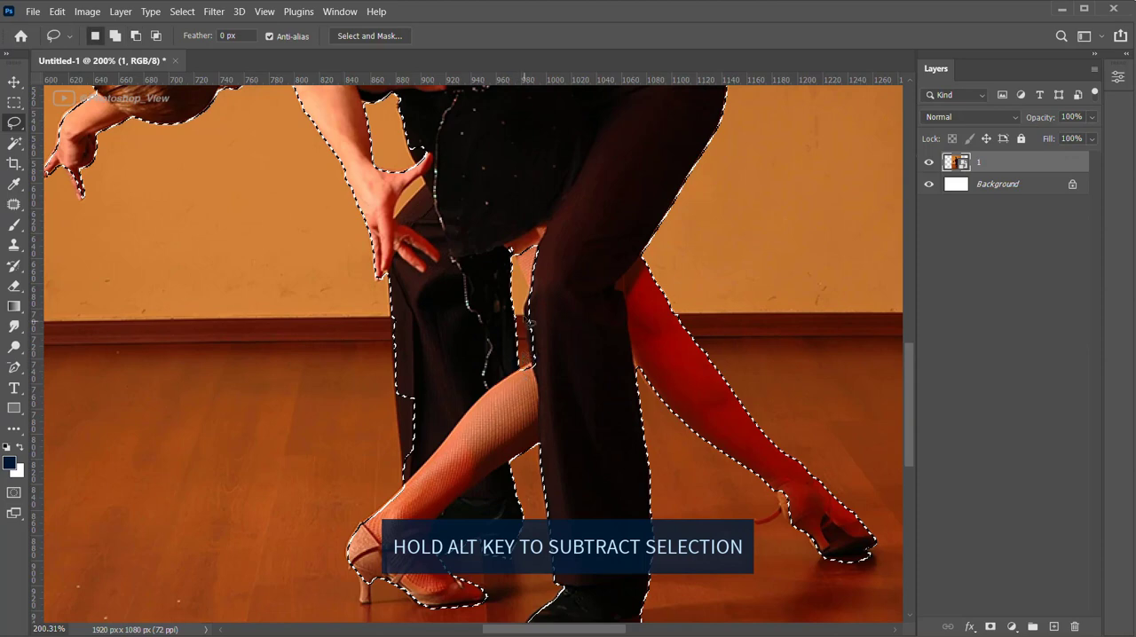
key("shift")
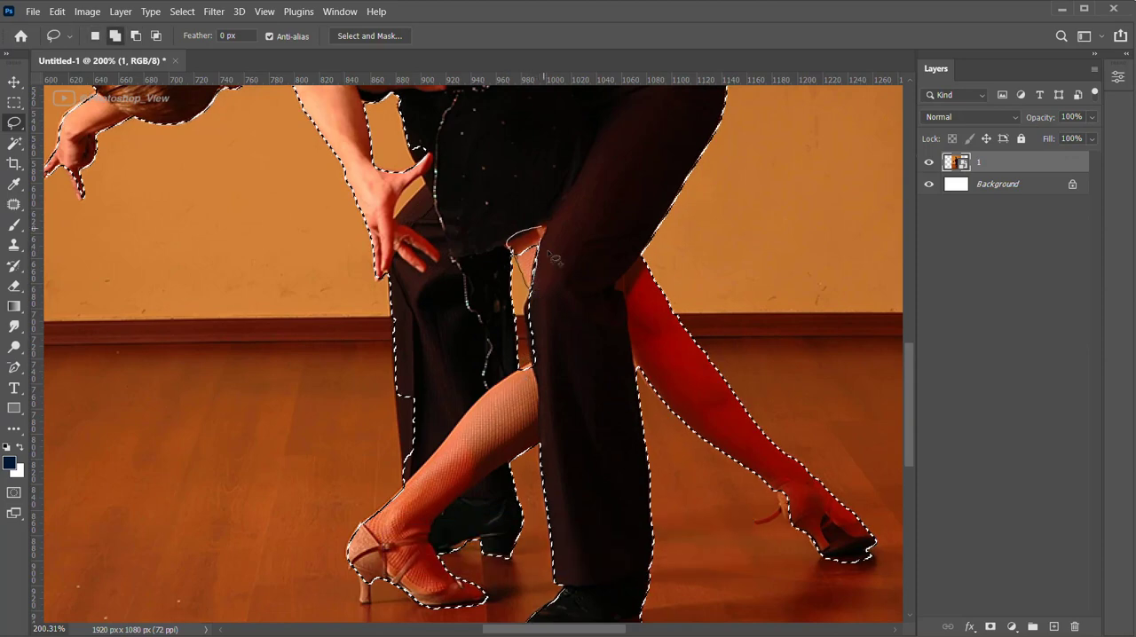
left_click_drag(537, 299, 538, 301)
key("alt")
scroll(583, 367, "down", 3)
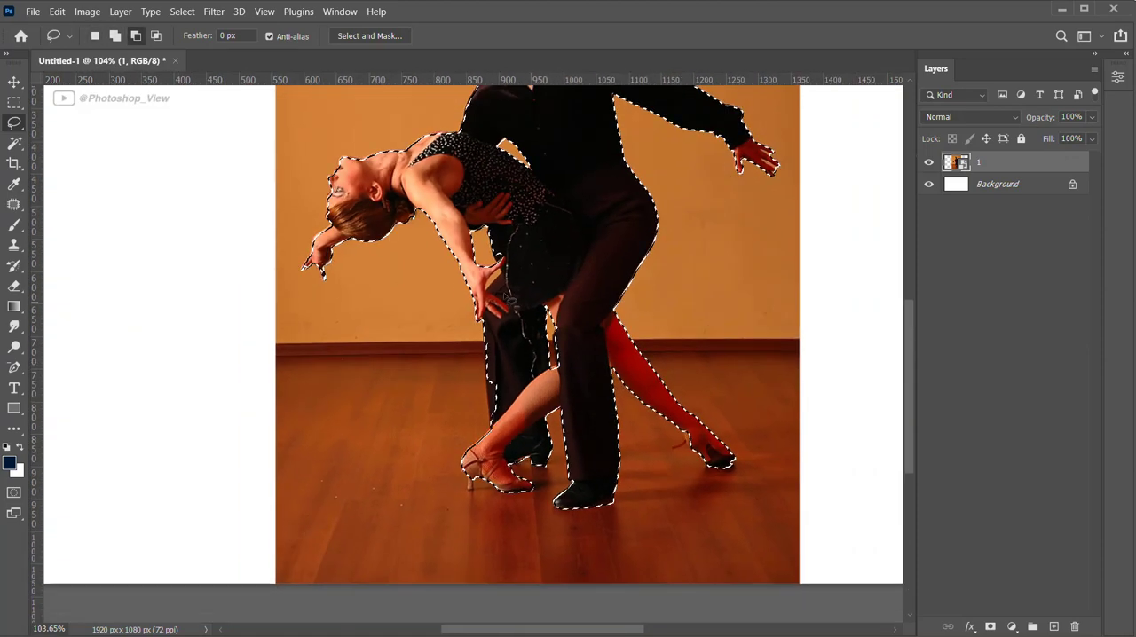
Subtract the background gap beside the woman's thumb from the selection and add the missing dress edge above her hand
scroll(493, 280, "up", 4)
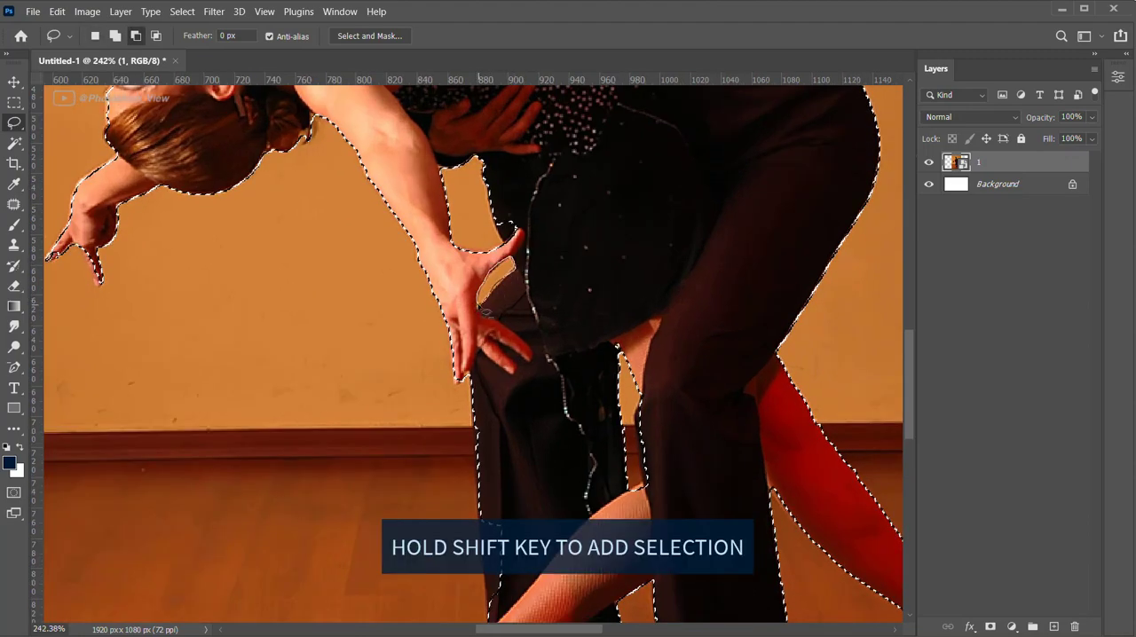
scroll(488, 311, "up", 3)
scroll(497, 324, "up", 1)
key("shift")
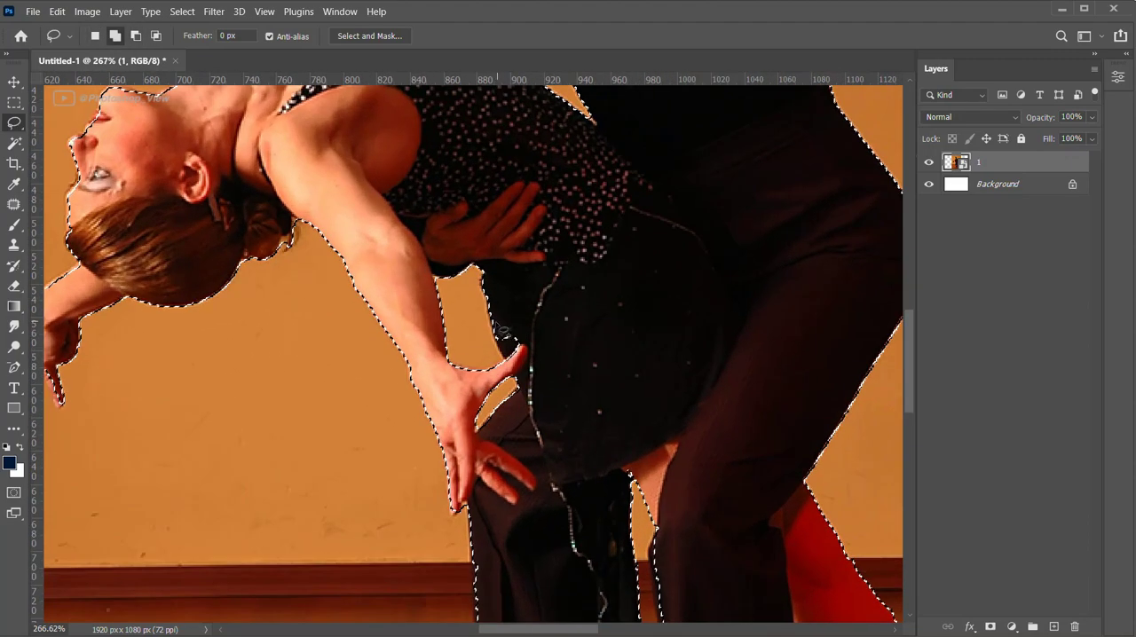
mouse_move(499, 325)
left_mouse_down()
mouse_move(516, 370)
mouse_move(537, 348)
left_mouse_up()
scroll(550, 229, "down", 6)
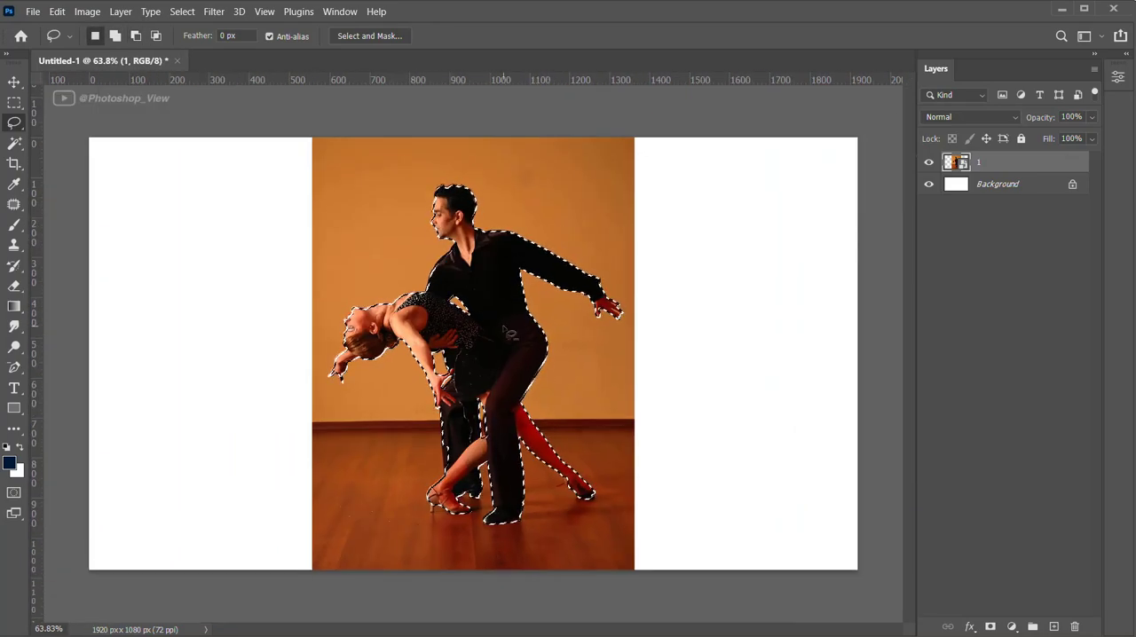
Add the missing heel and loose strap of the woman's rear shoe to the selection with the Lasso
scroll(568, 485, "up", 8)
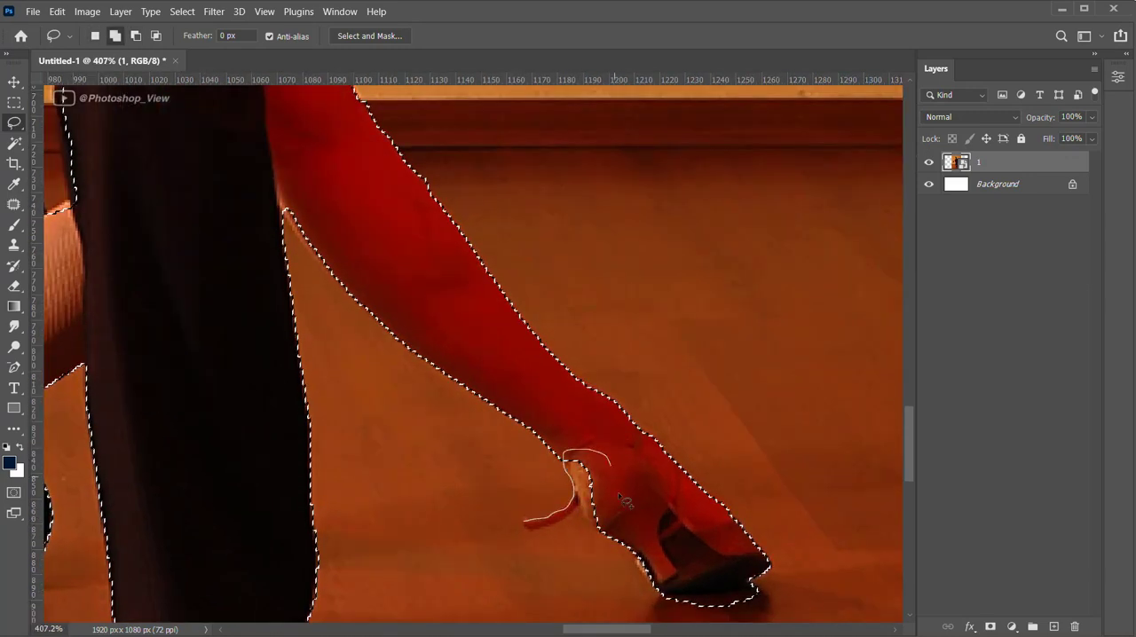
left_click_drag(526, 527, 524, 525)
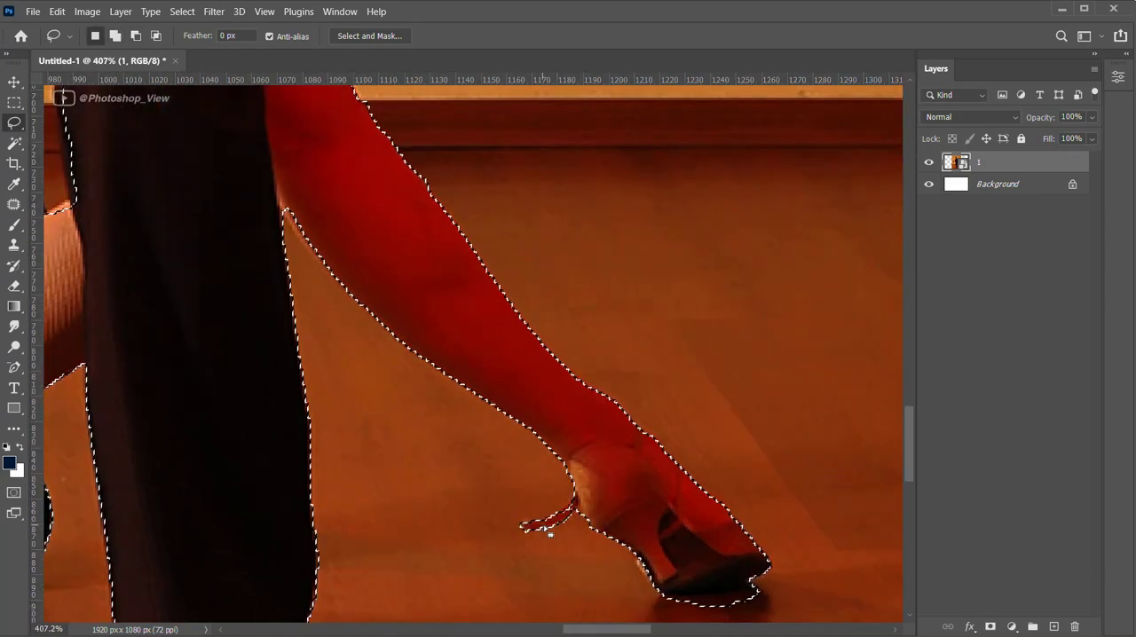
scroll(524, 526, "down", 6)
Copy the selected couple to a new layer and hide the original photo layer 1
scroll(510, 447, "down", 5)
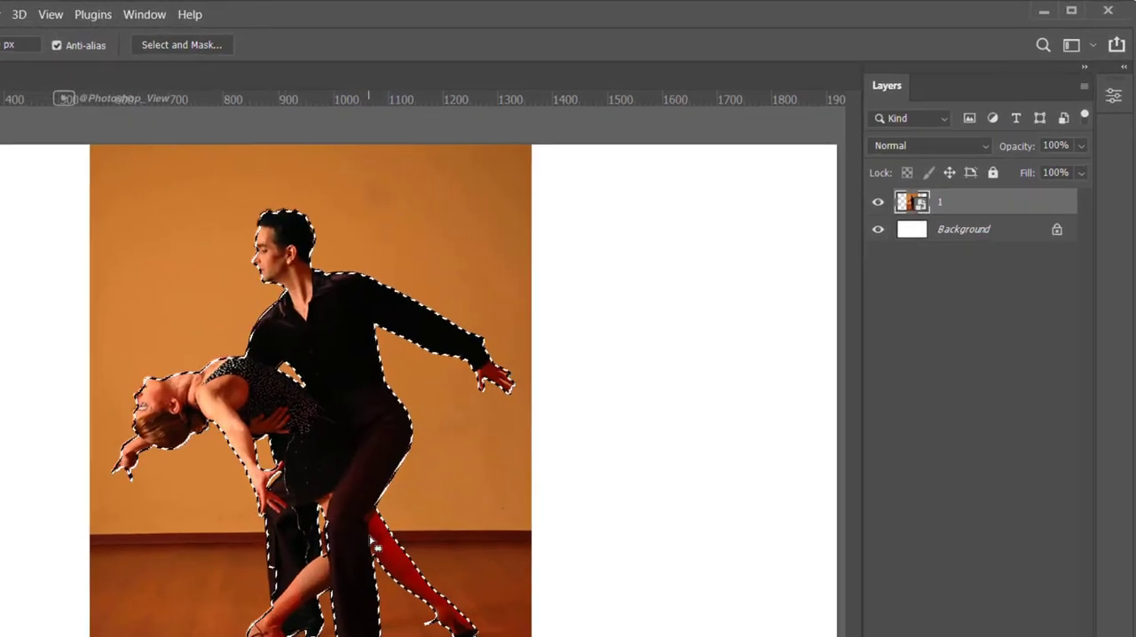
key("ctrl+j")
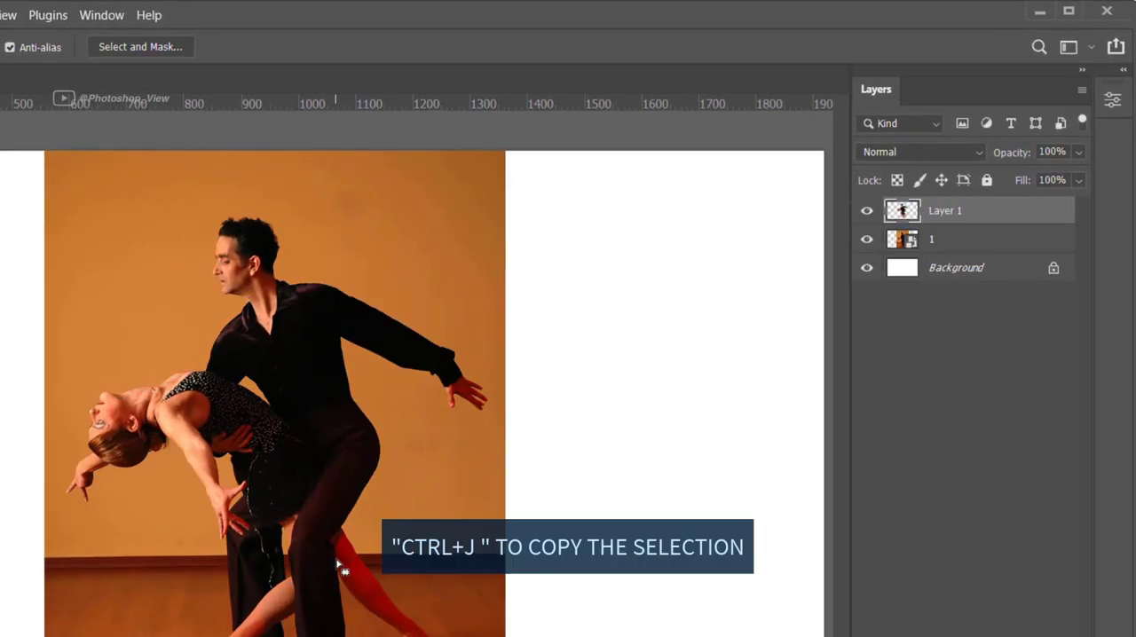
left_click(867, 239)
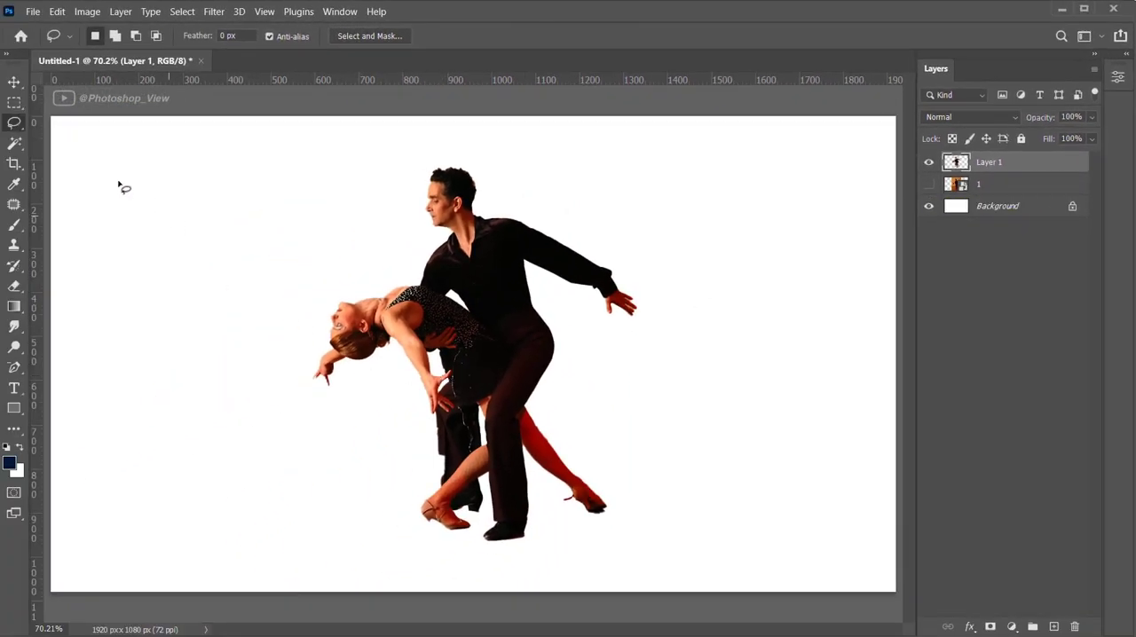
Select a single pixel row across the couple at the height of the woman's head with the Single Row Marquee
right_click(13, 102)
left_click(88, 133)
left_click_drag(359, 308, 391, 324)
Subtract the row selection's part right of the man's torso centre with the Rectangular Marquee and copy the remaining strip to a new layer
right_click(13, 102)
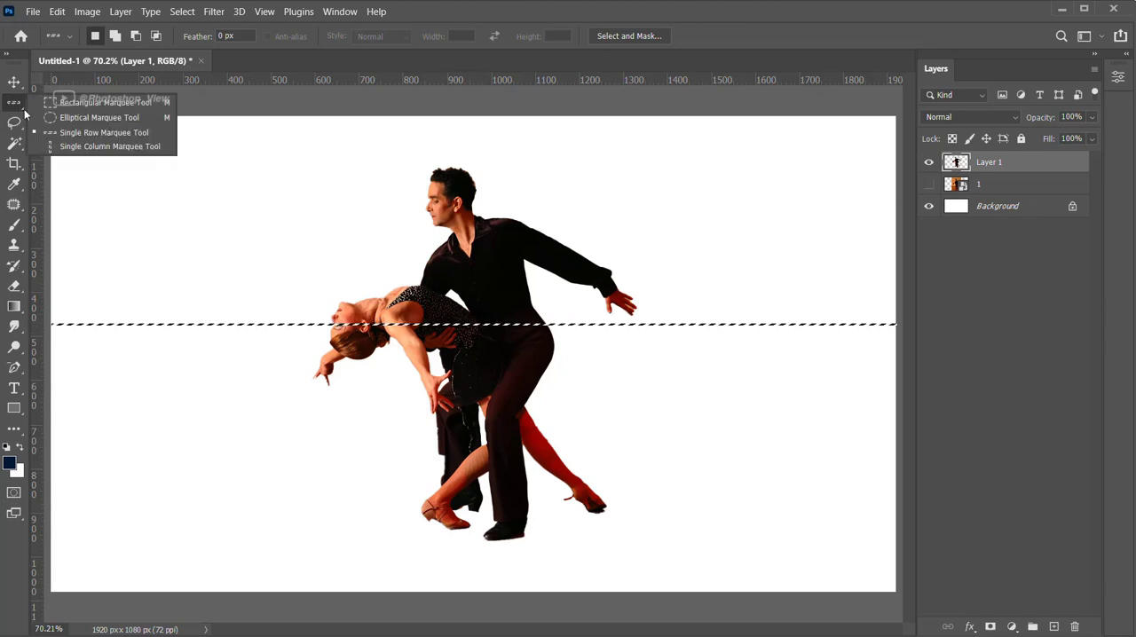
left_click(80, 100)
left_click_drag(481, 260, 882, 405)
key("ctrl+j")
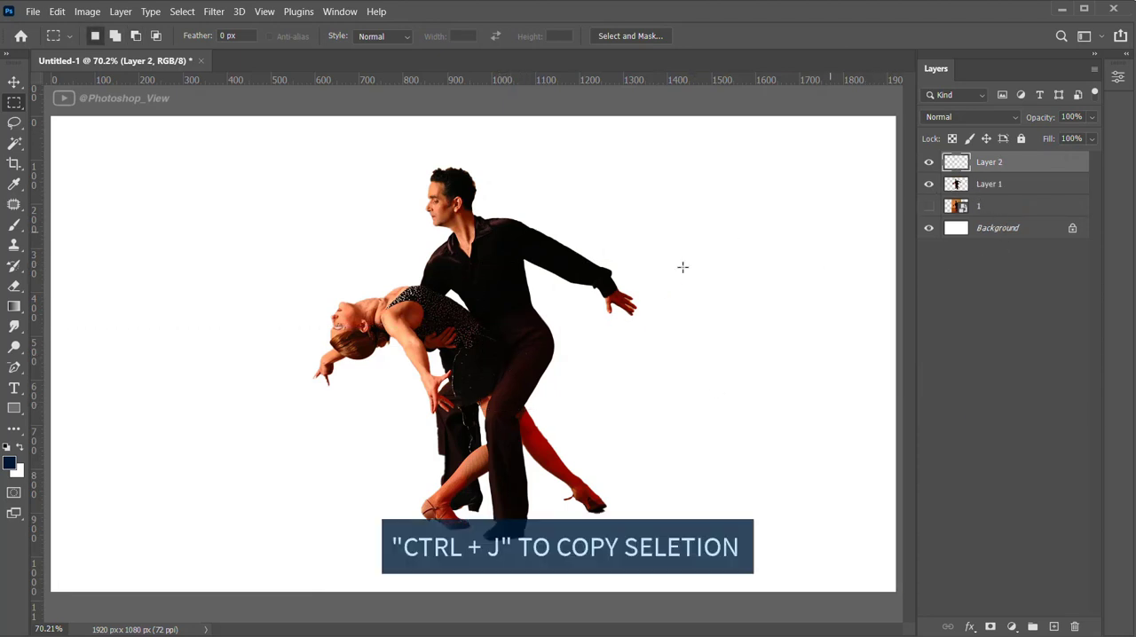
Stretch the copied pixel row upwards with Free Transform to the canvas's upper edge
key("ctrl+t")
left_click_drag(406, 326, 406, 220)
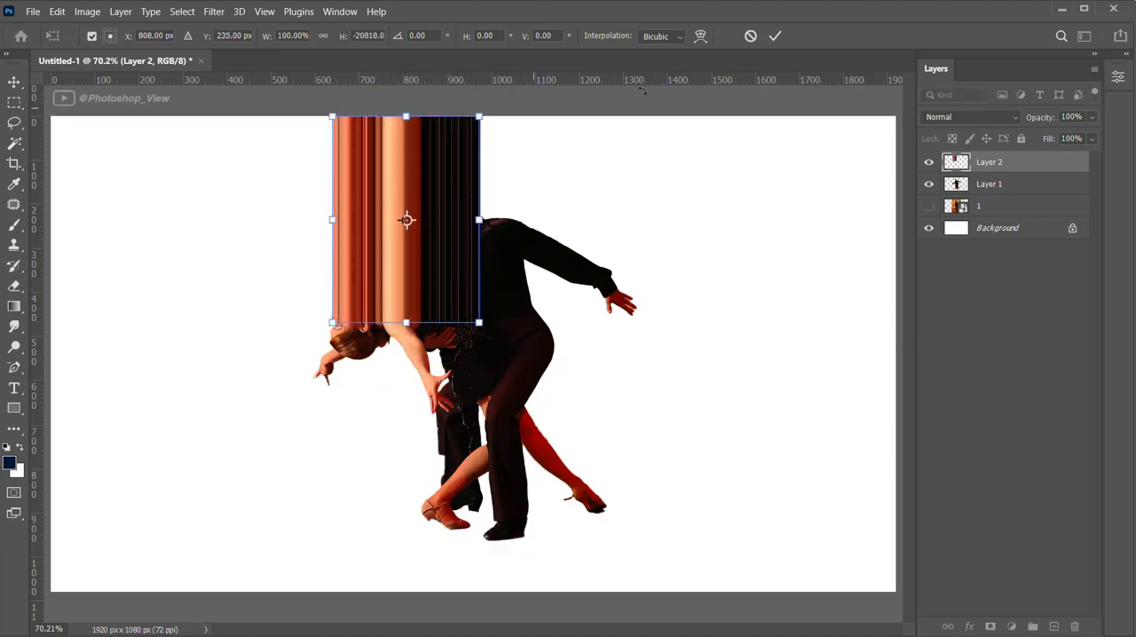
left_click(775, 36)
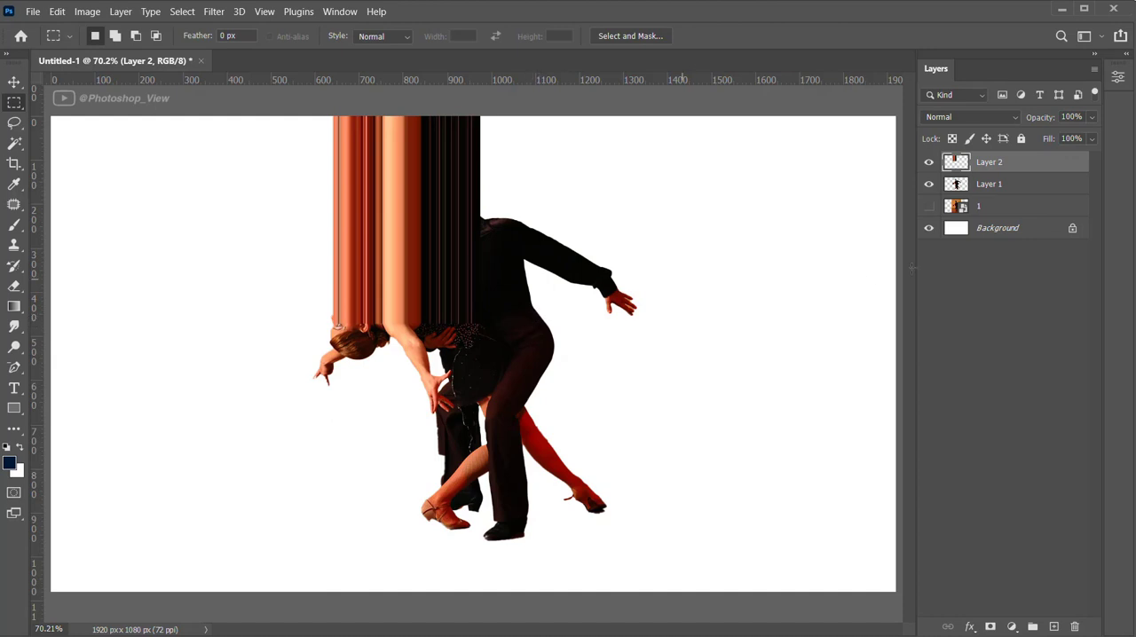
Hide Layer 2 and select a single pixel column on Layer 1 running through the man's head and the woman's front foot
left_click(929, 162)
left_click(945, 184)
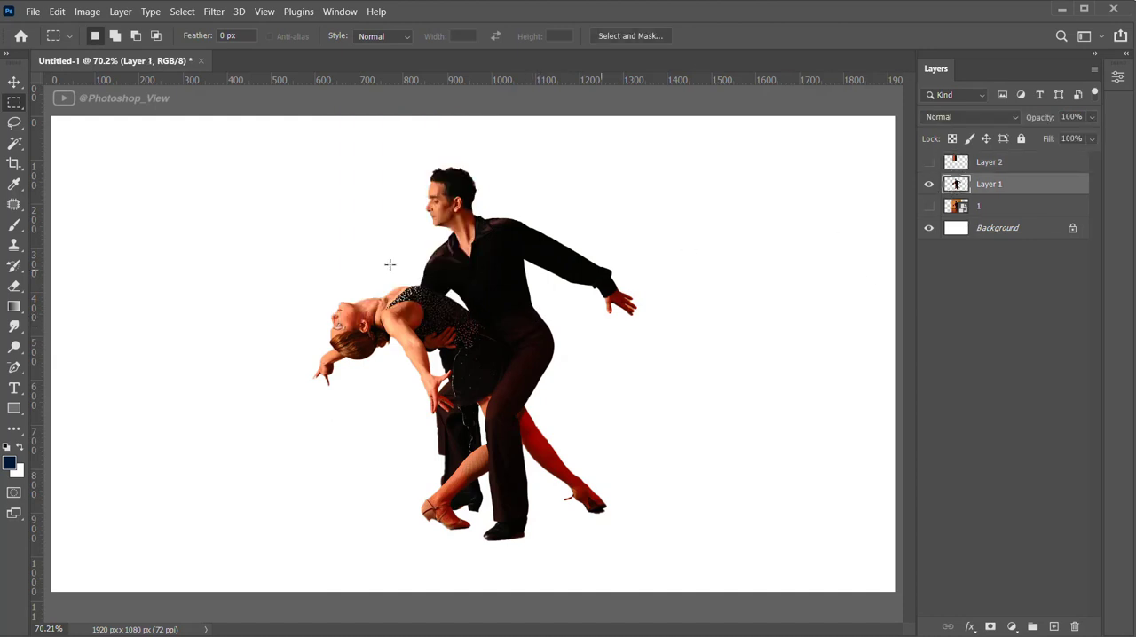
right_click(14, 103)
left_click(66, 148)
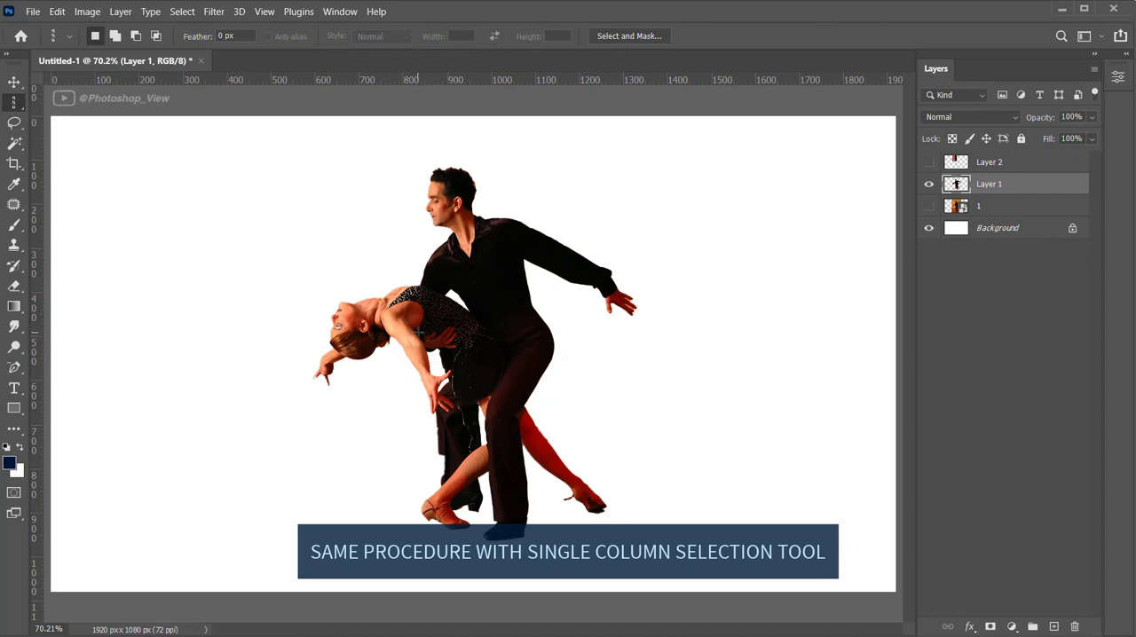
left_click_drag(417, 332, 447, 355)
Subtract the column selection's part above the woman's dress with the Rectangular Marquee and copy the remaining strip to a new layer
right_click(14, 101)
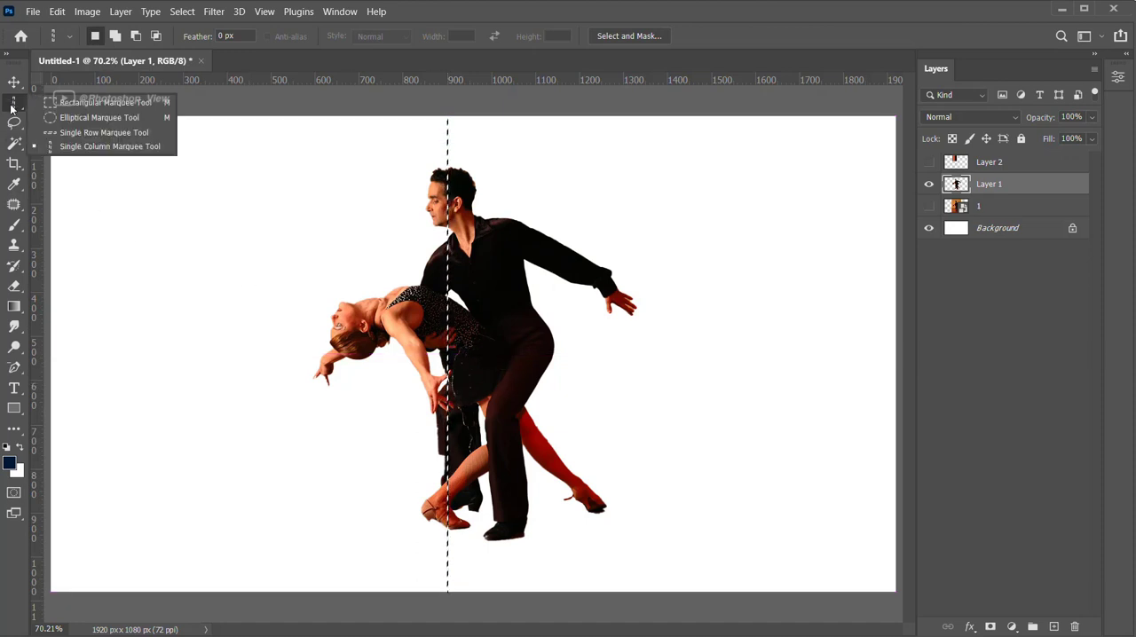
left_click(102, 102)
left_click_drag(341, 116, 554, 296)
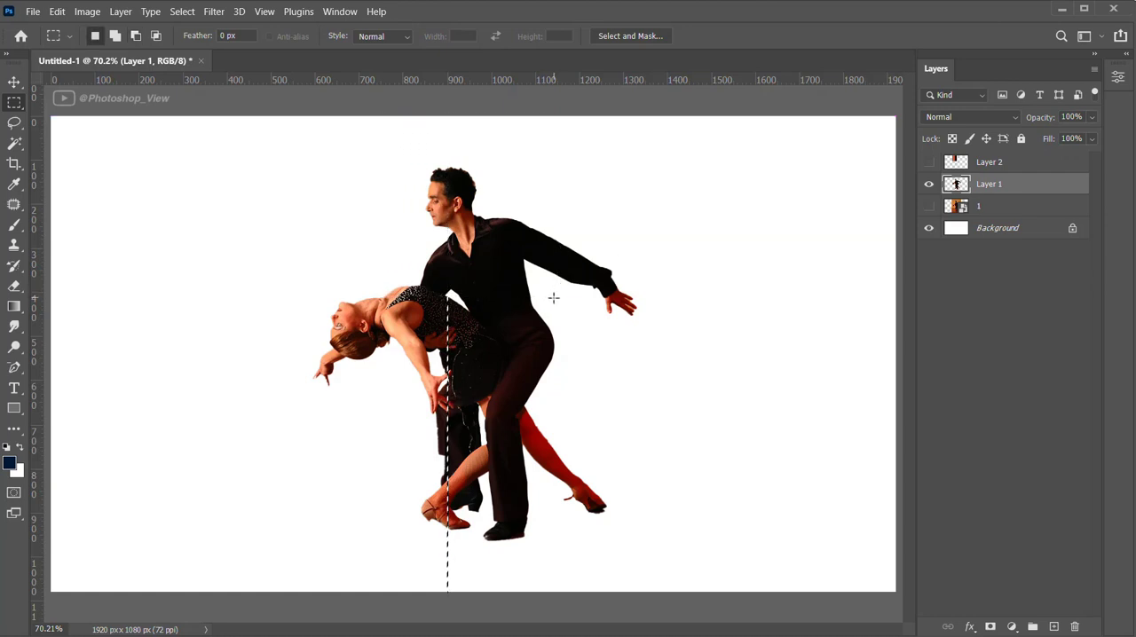
key("ctrl+j")
Stretch the copied pixel column leftwards with Free Transform to the canvas's left edge
key("ctrl+t")
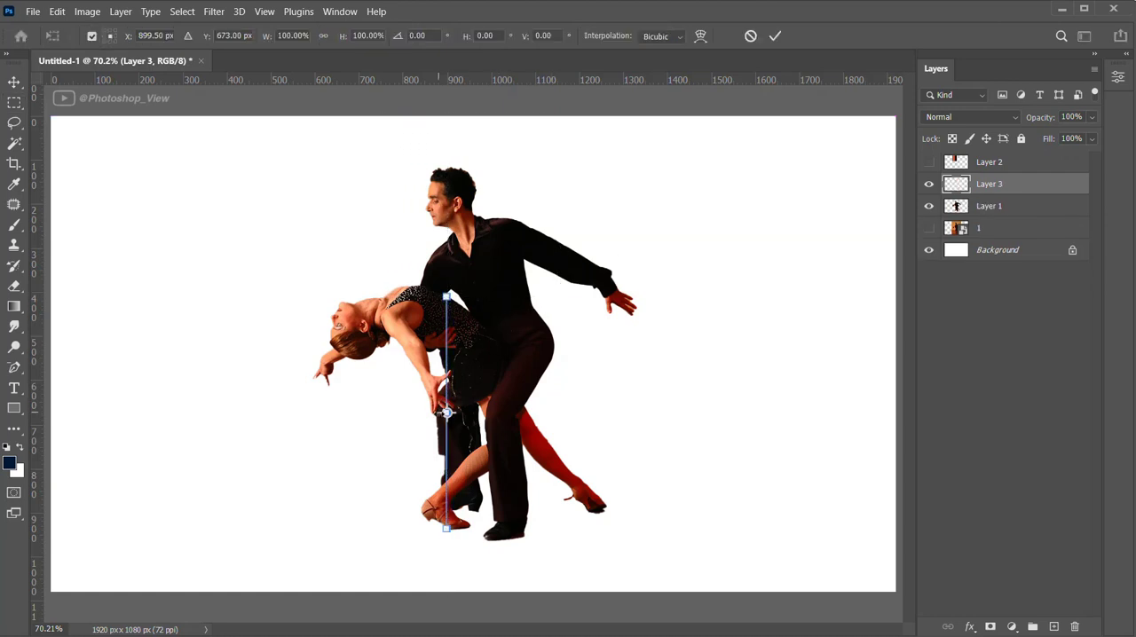
left_click_drag(407, 417, 27, 417)
left_click(775, 37)
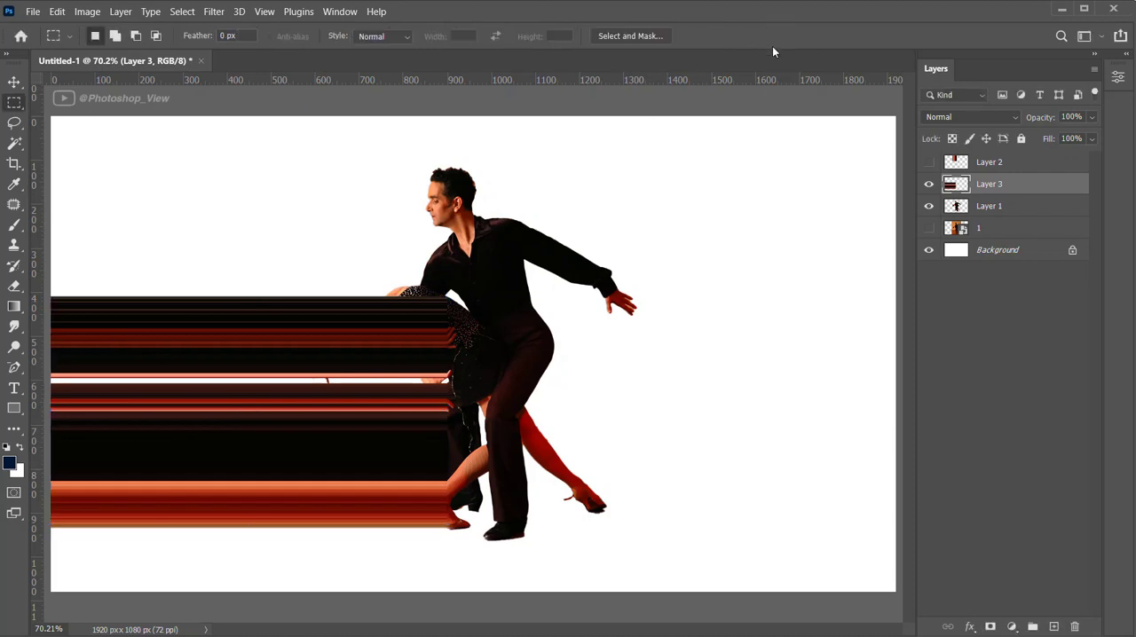
Make Layer 2 and Layer 3 both visible and merge them into one layer
left_click(932, 189)
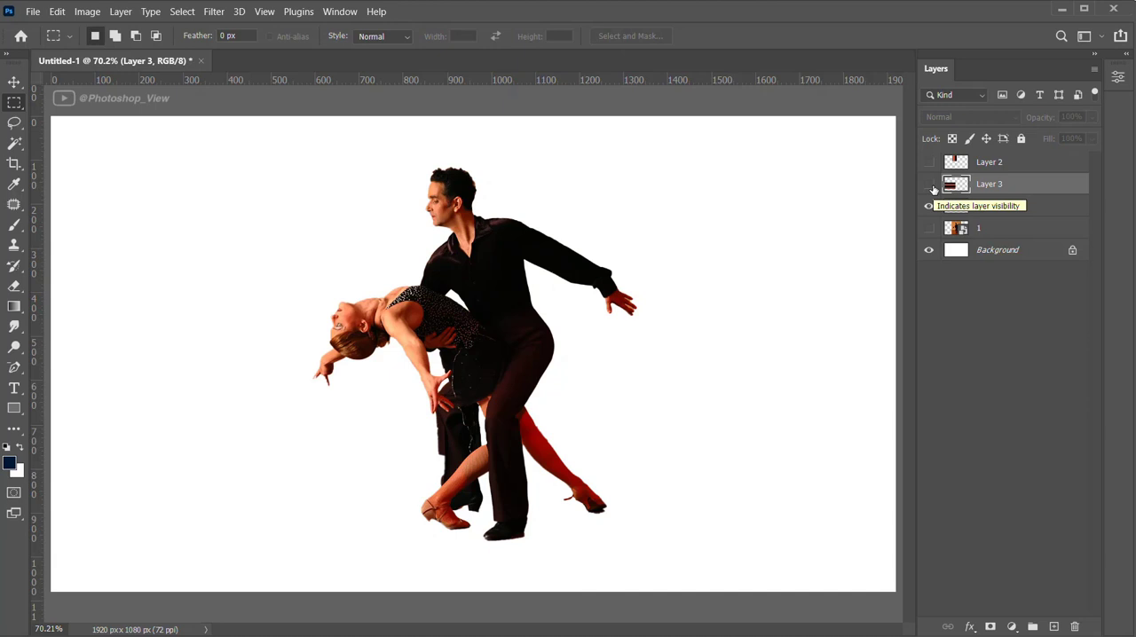
left_click(930, 185)
left_click(929, 163)
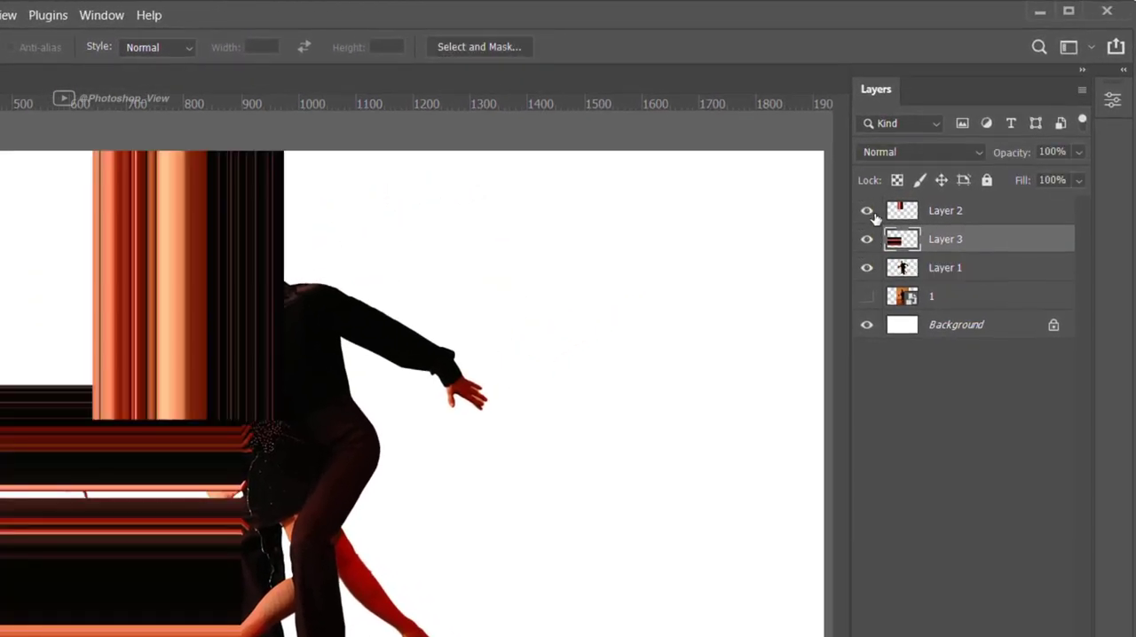
left_click(937, 210, "shift")
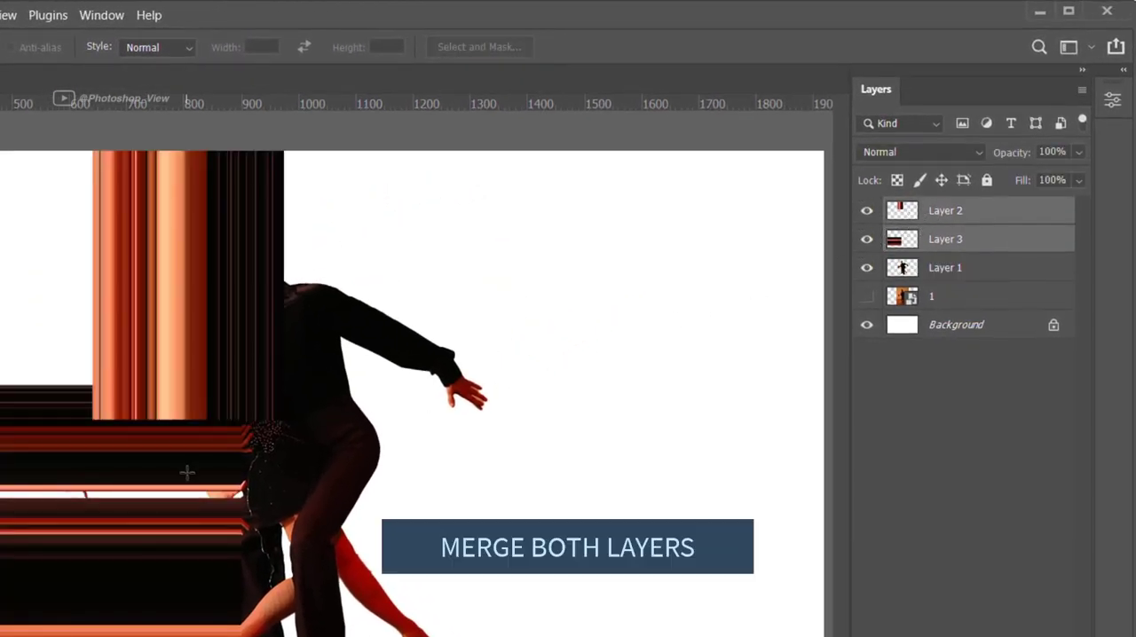
right_click(979, 215)
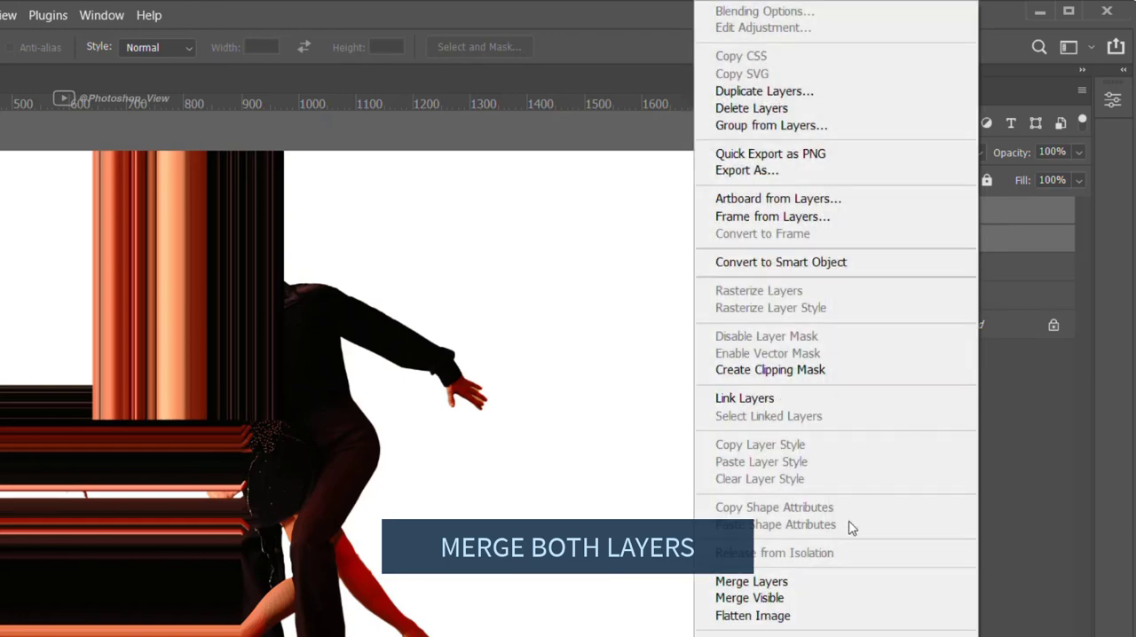
left_click(794, 582)
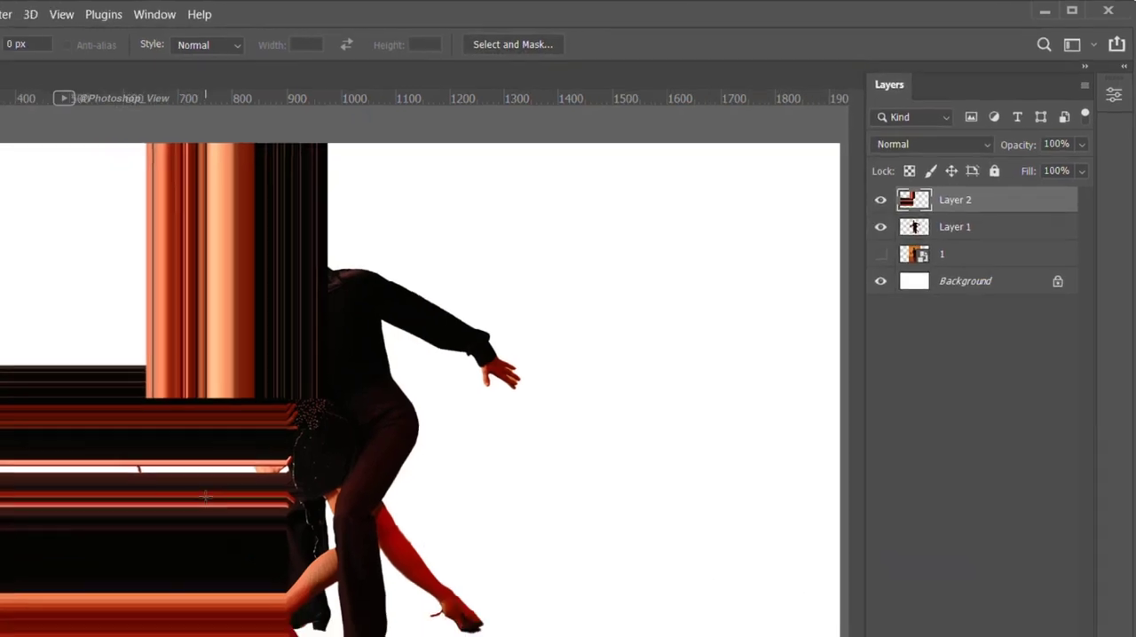
Start warping Layer 2, add an anchor point where the two stretches meet, and adjust its handles to curve the bands
key("ctrl+t")
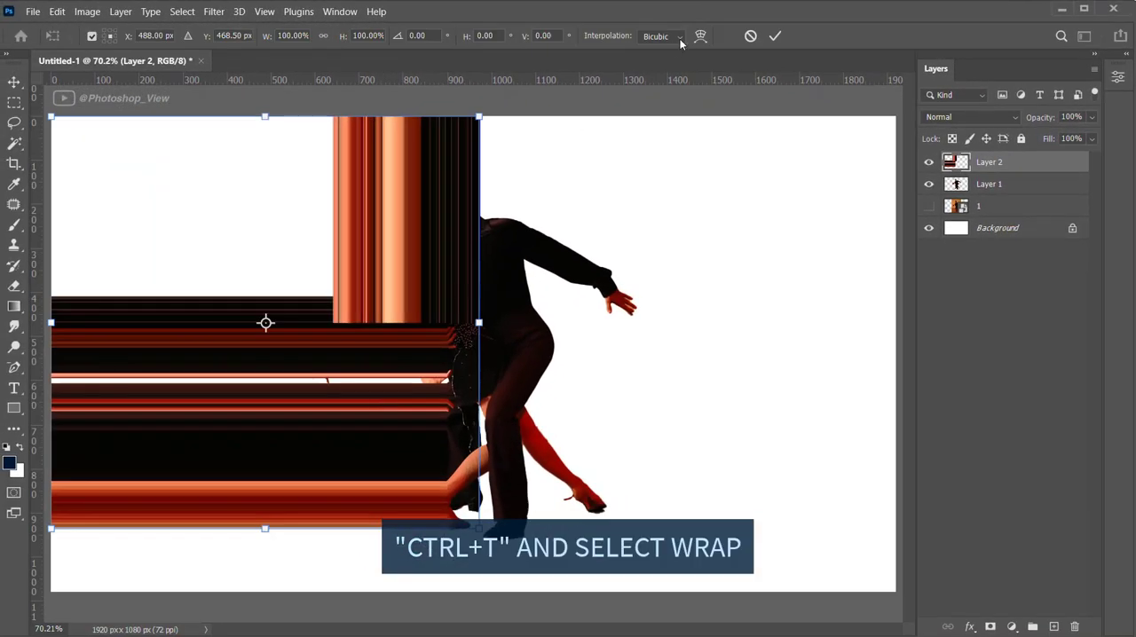
left_click(700, 37)
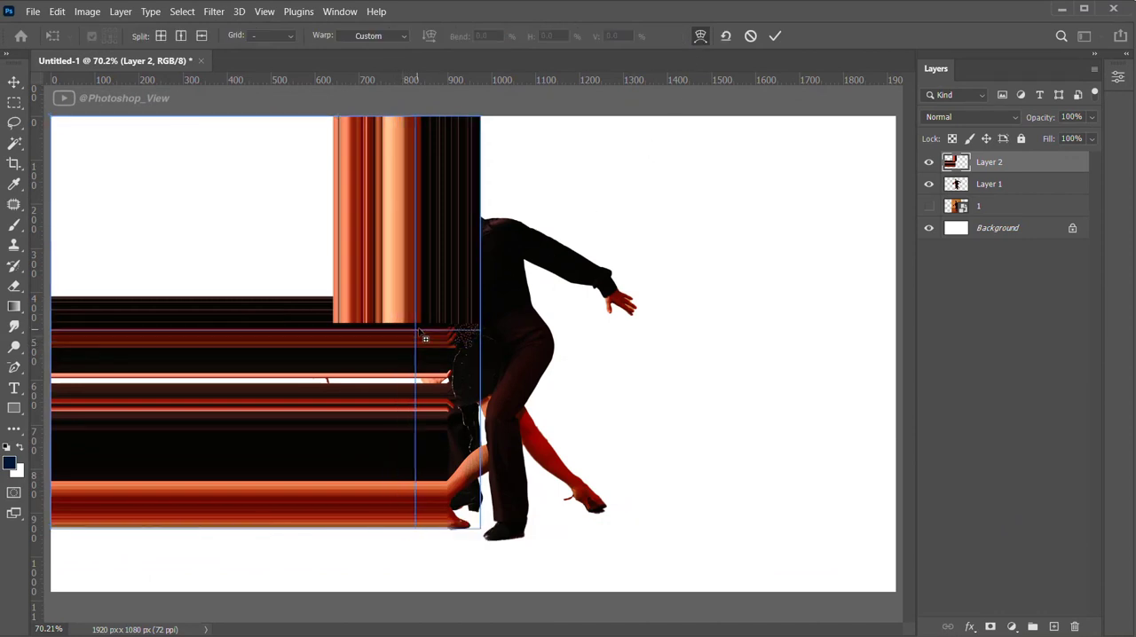
left_click(422, 328)
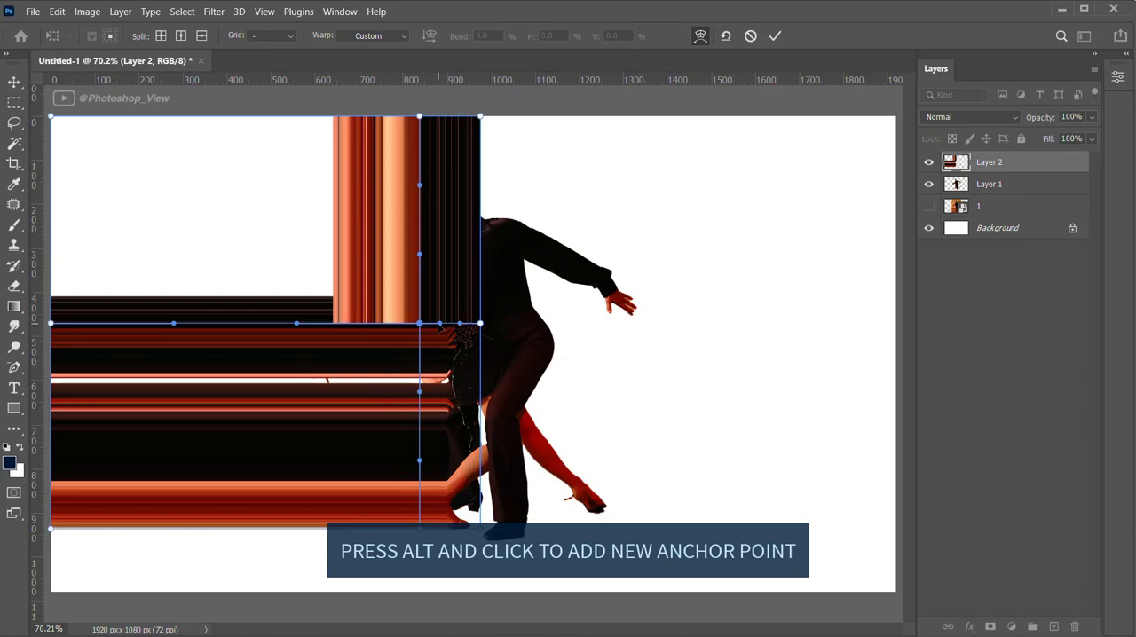
left_click_drag(439, 324, 494, 323)
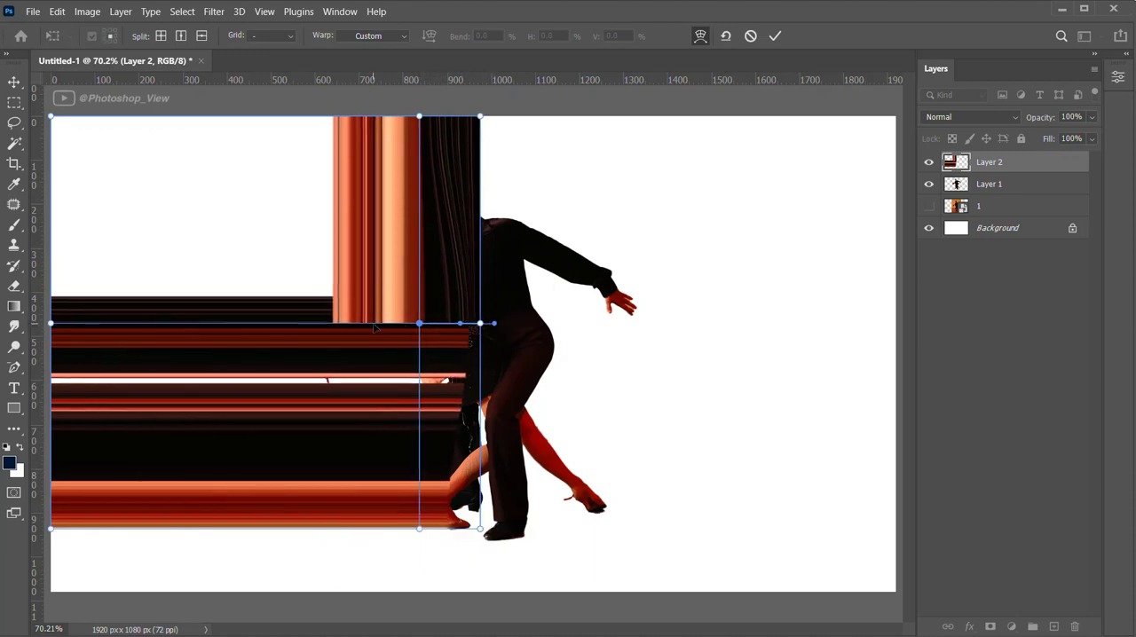
left_click_drag(296, 324, 190, 320)
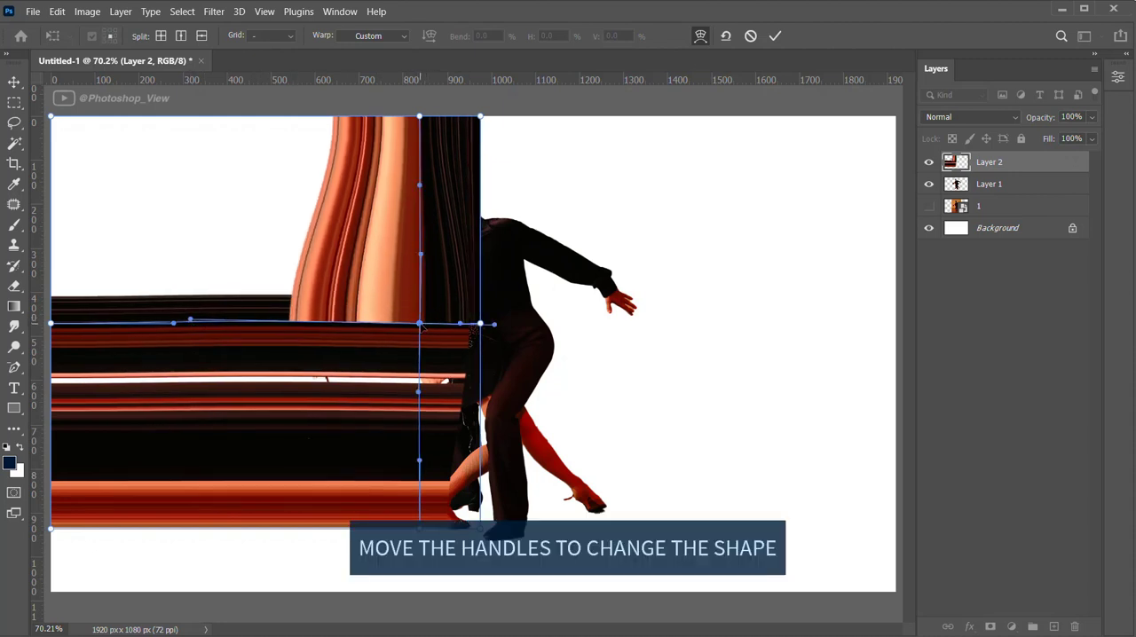
left_click_drag(417, 392, 418, 462)
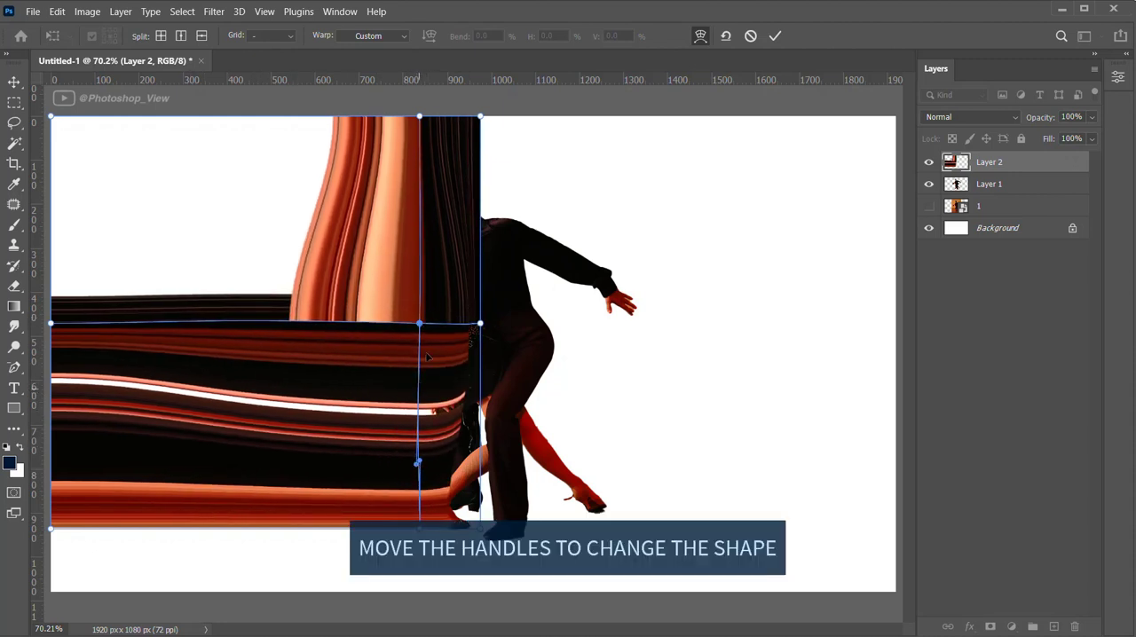
left_click_drag(421, 255, 419, 194)
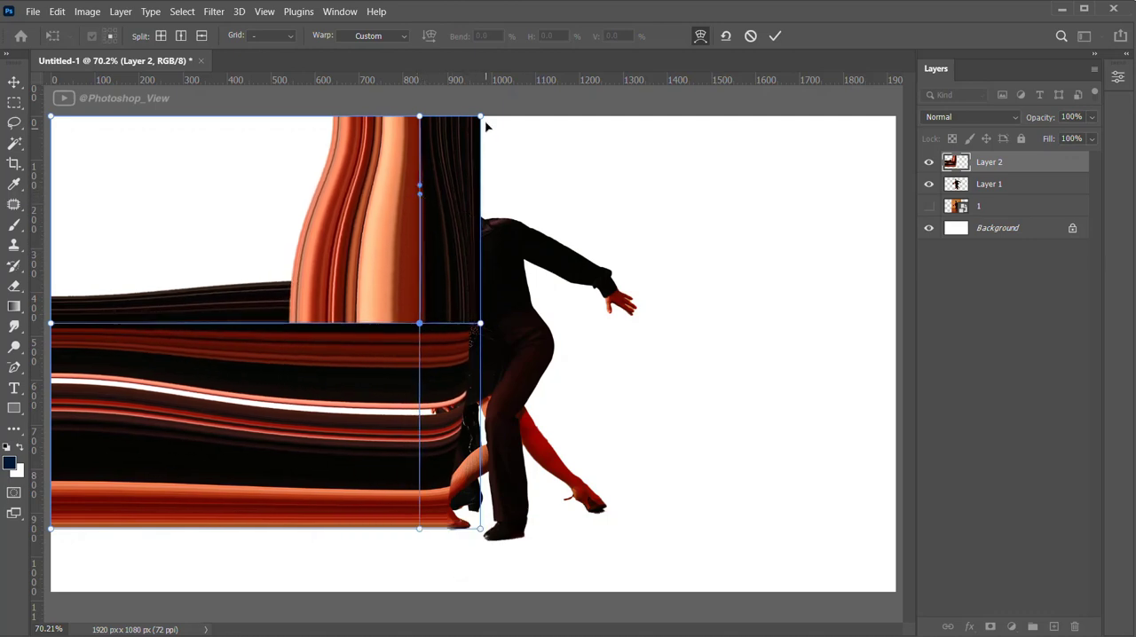
Warp the vertical stretch into an S-curve sweeping right, moving its upper corner to about 1430 px and its upper middle anchor to about 1130 px
left_click_drag(479, 117, 681, 119)
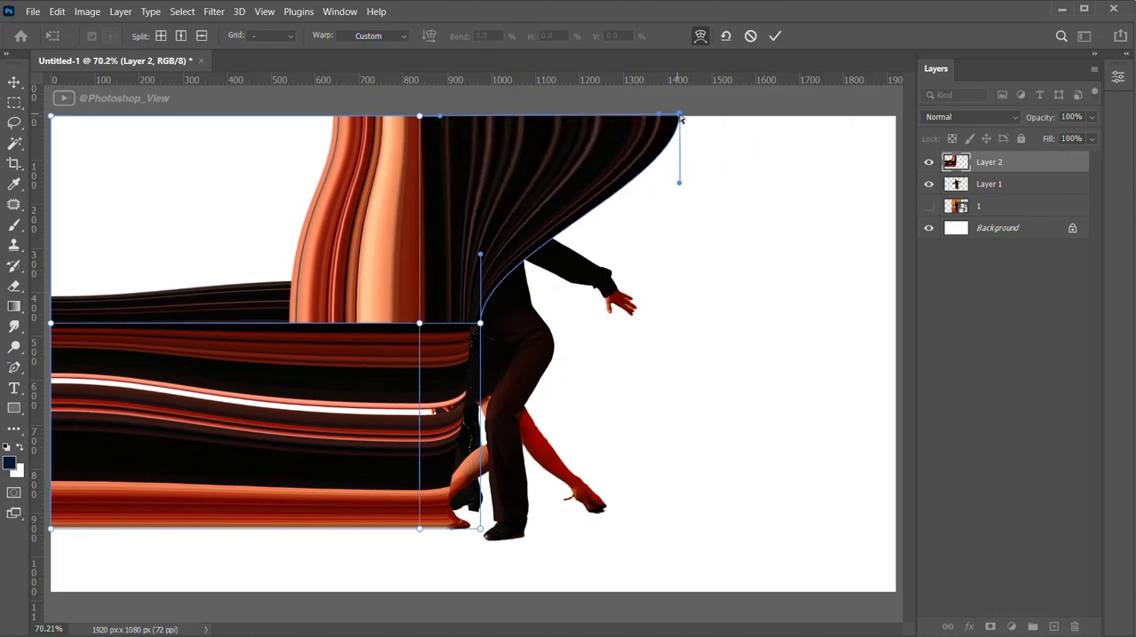
left_click_drag(423, 119, 628, 115)
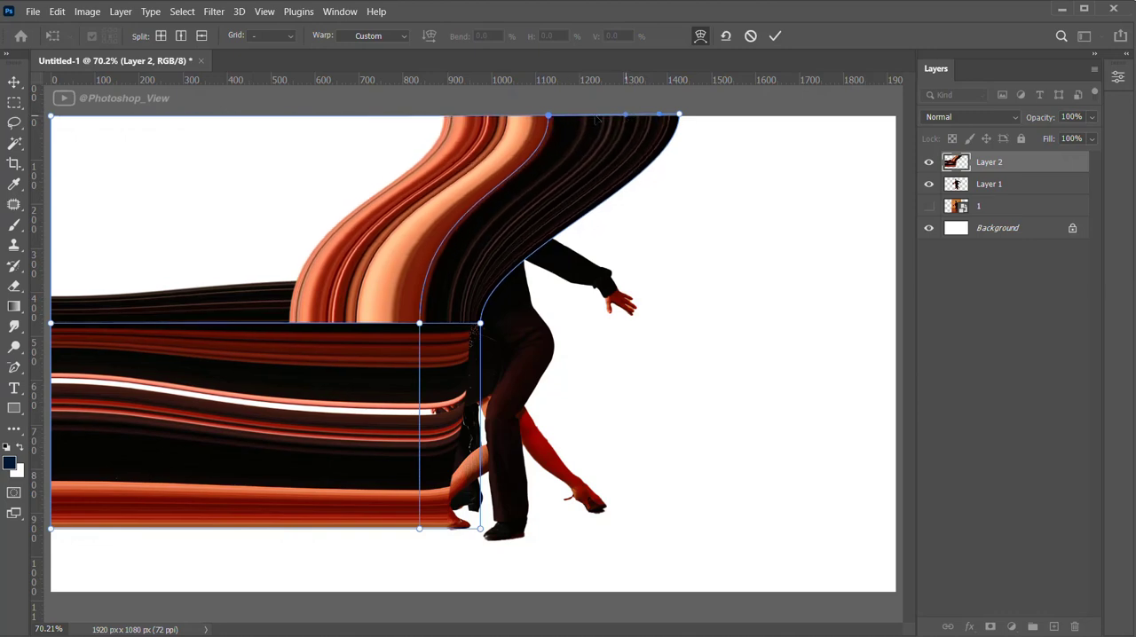
left_click_drag(424, 119, 349, 112)
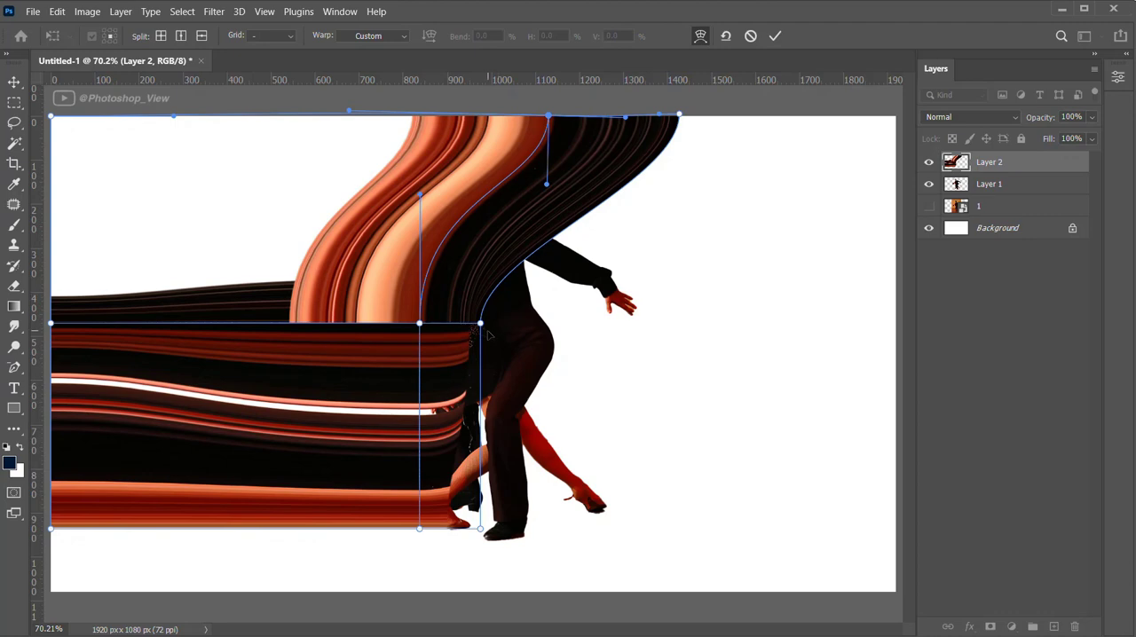
Bend the horizontal stretch down towards the canvas's lower-left corner, curve its lower edge near the woman's front foot, and apply the warp
left_click(419, 323)
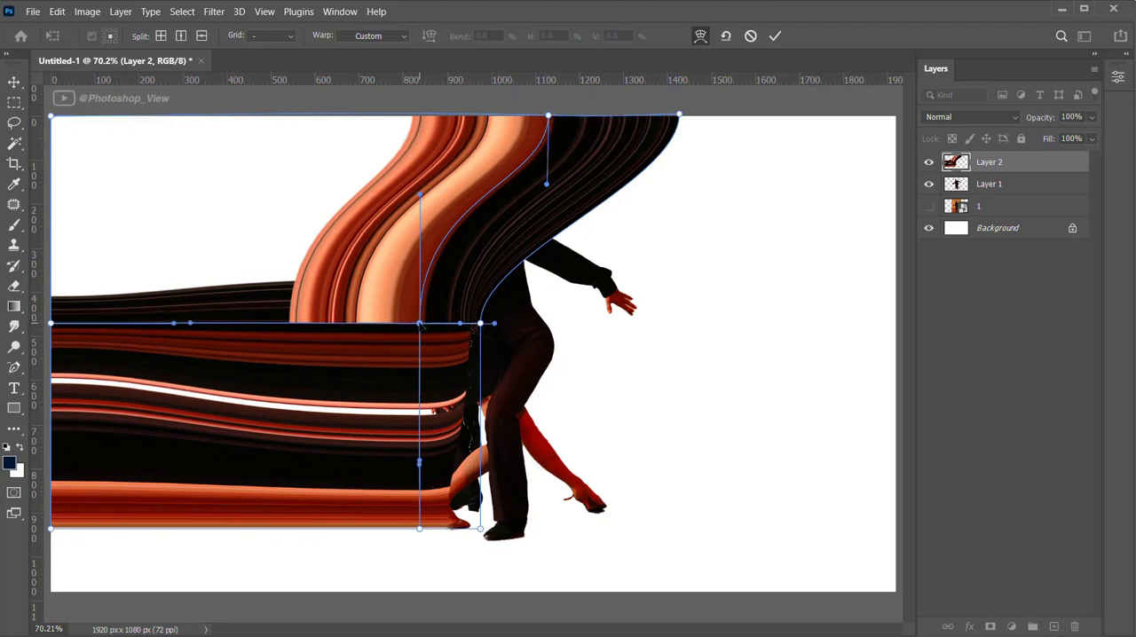
mouse_move(420, 460)
left_mouse_down()
mouse_move(513, 465)
mouse_move(502, 458)
left_mouse_up()
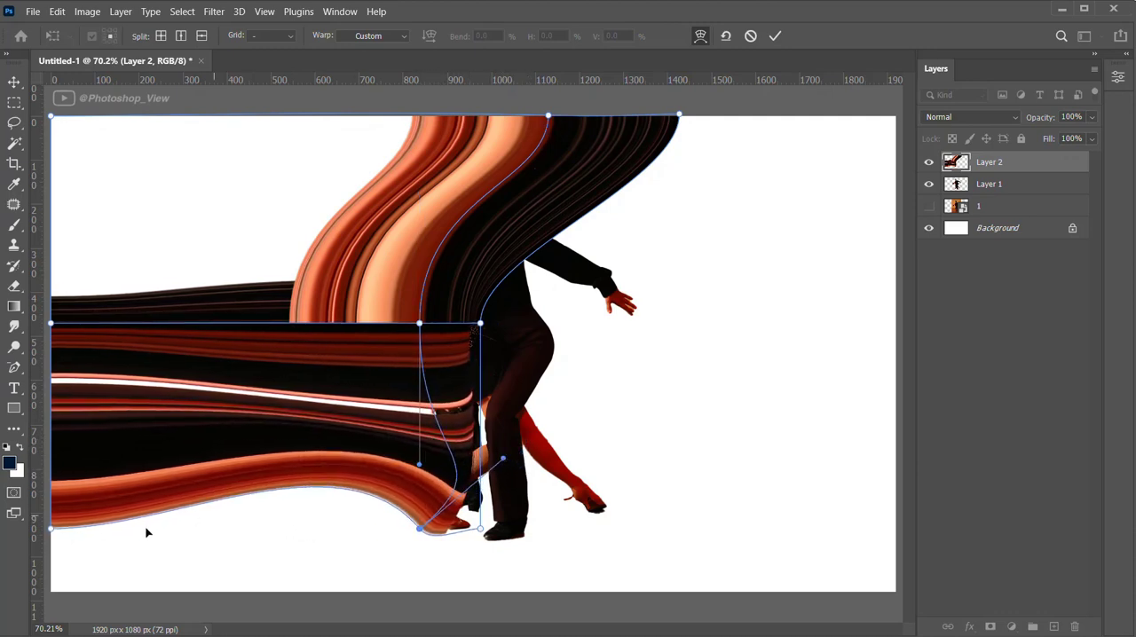
left_click_drag(51, 529, 46, 607)
left_click_drag(50, 324, 46, 441)
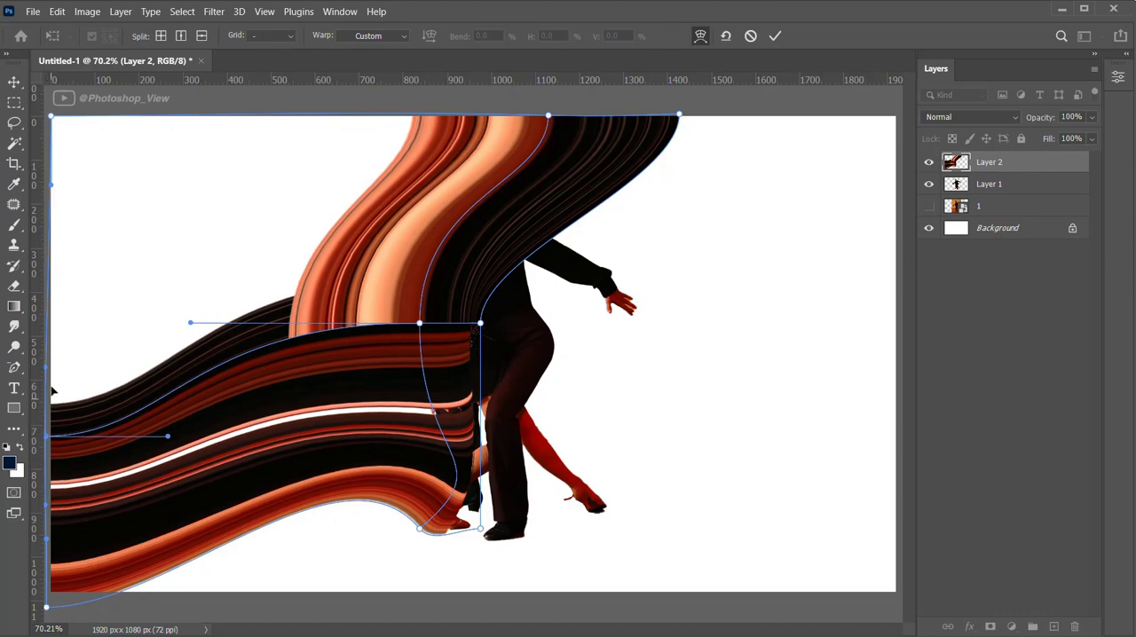
left_click_drag(46, 369, 52, 158)
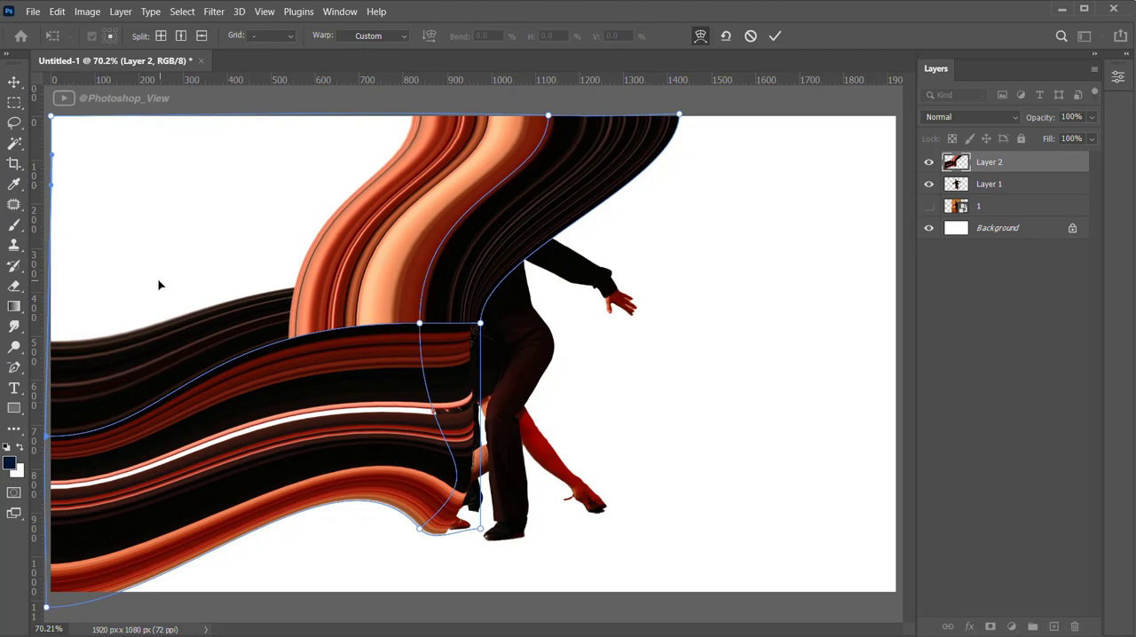
left_click(775, 36)
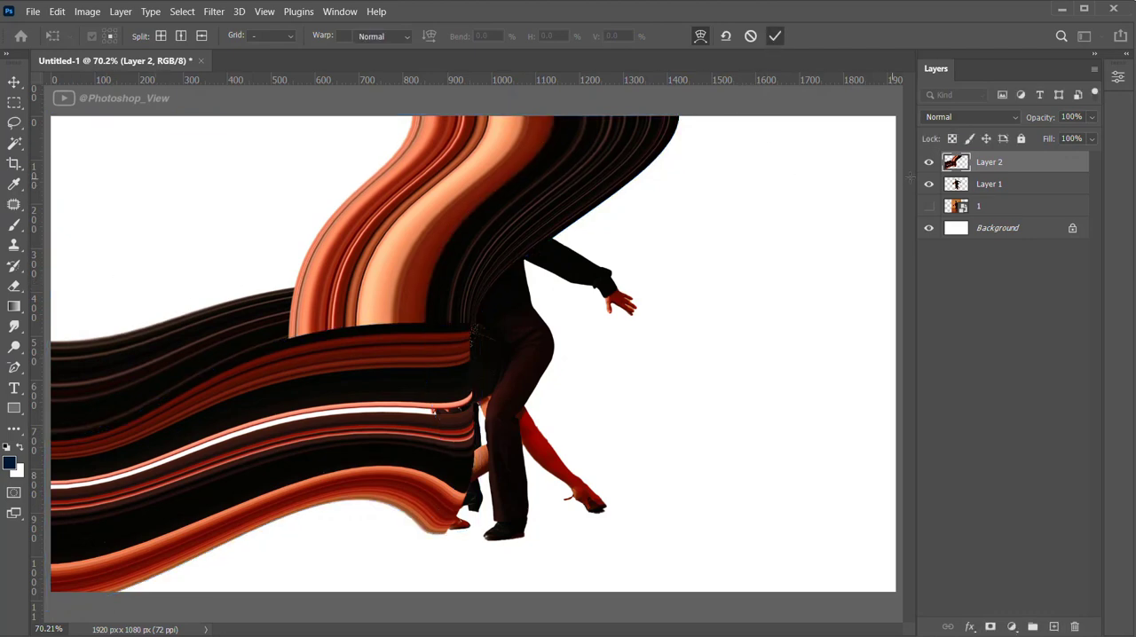
Move Layer 2 below Layer 1 so the couple stands in front of the stretched pixels
left_click_drag(1008, 167, 1000, 197)
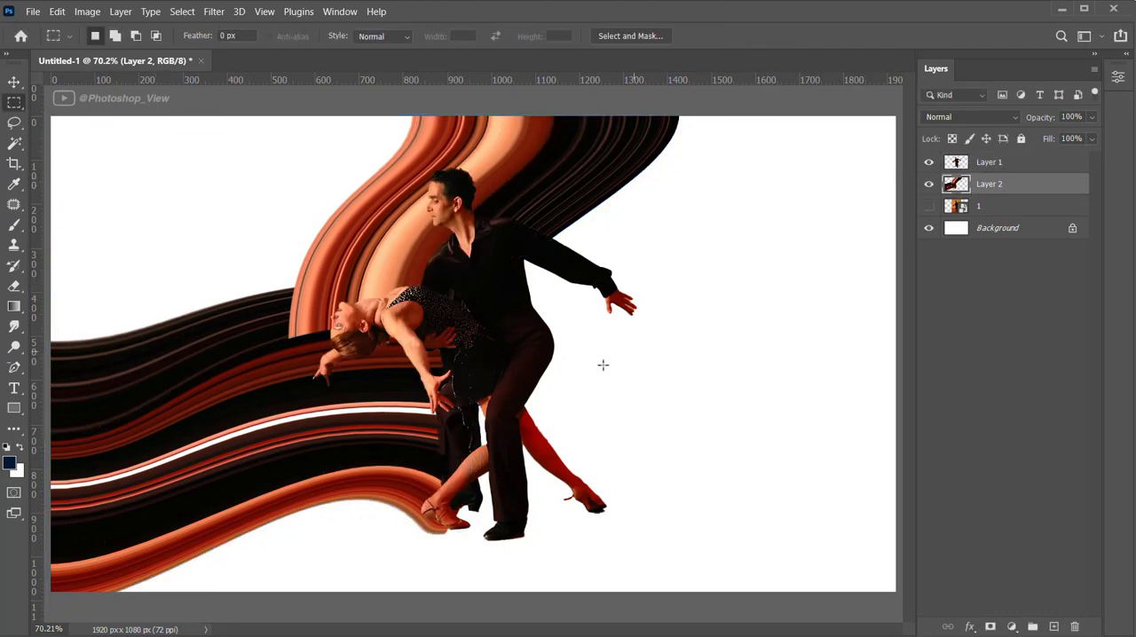
scroll(488, 412, "down", 2)
scroll(443, 389, "up", 1)
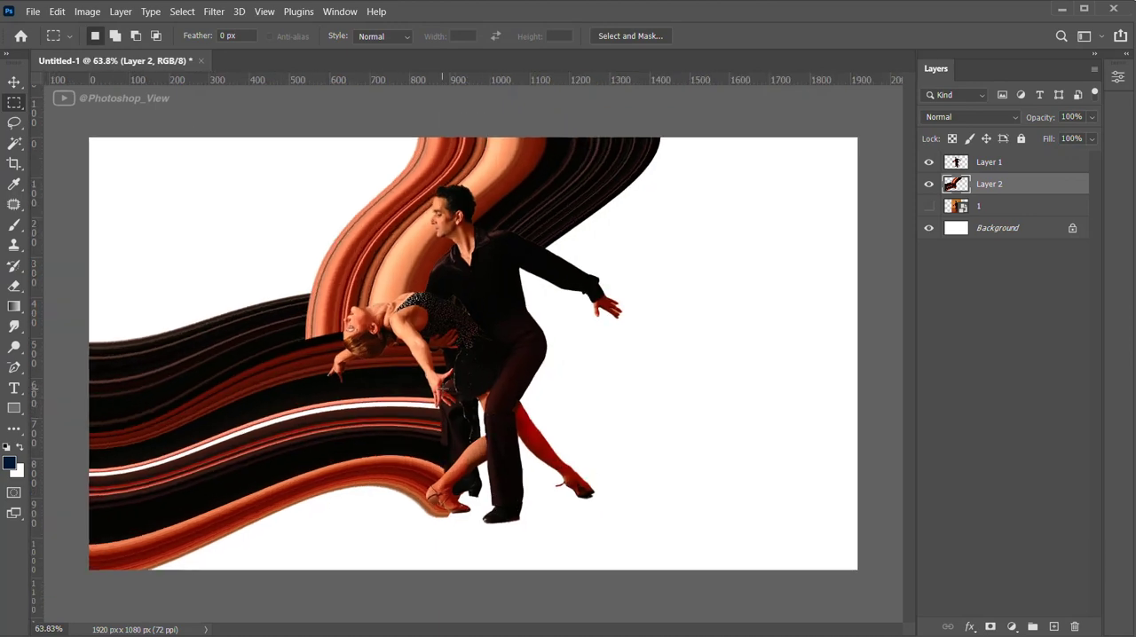
scroll(443, 389, "up", 1)
Warp Layer 2 again with an anchor point at the woman's front foot, shifting the stretch's end slightly right and up
key("ctrl+t")
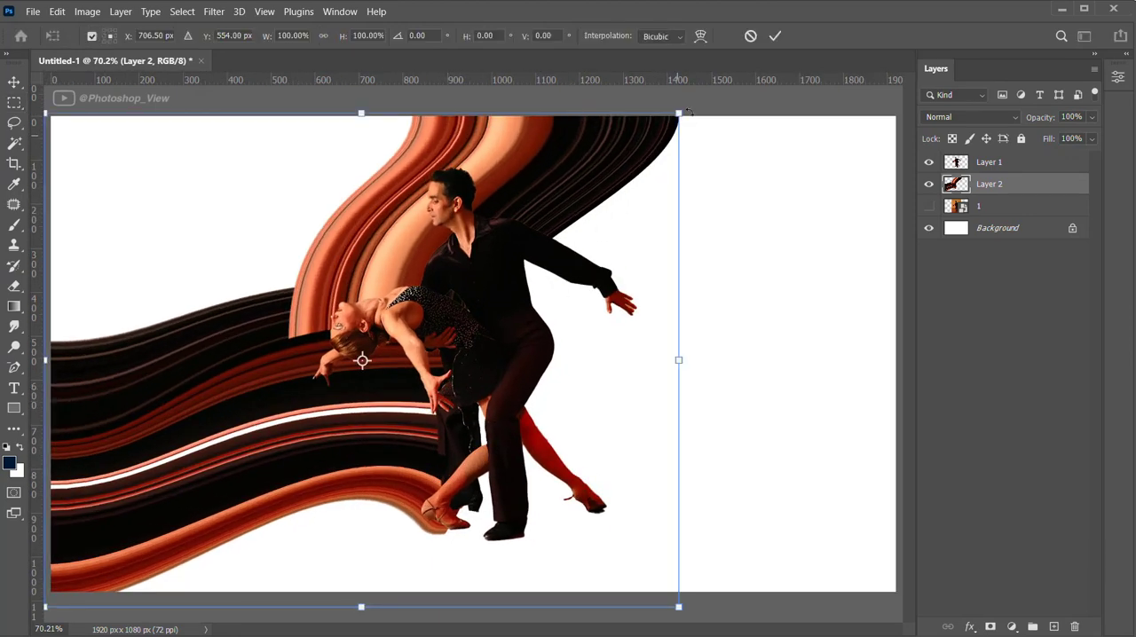
left_click(700, 36)
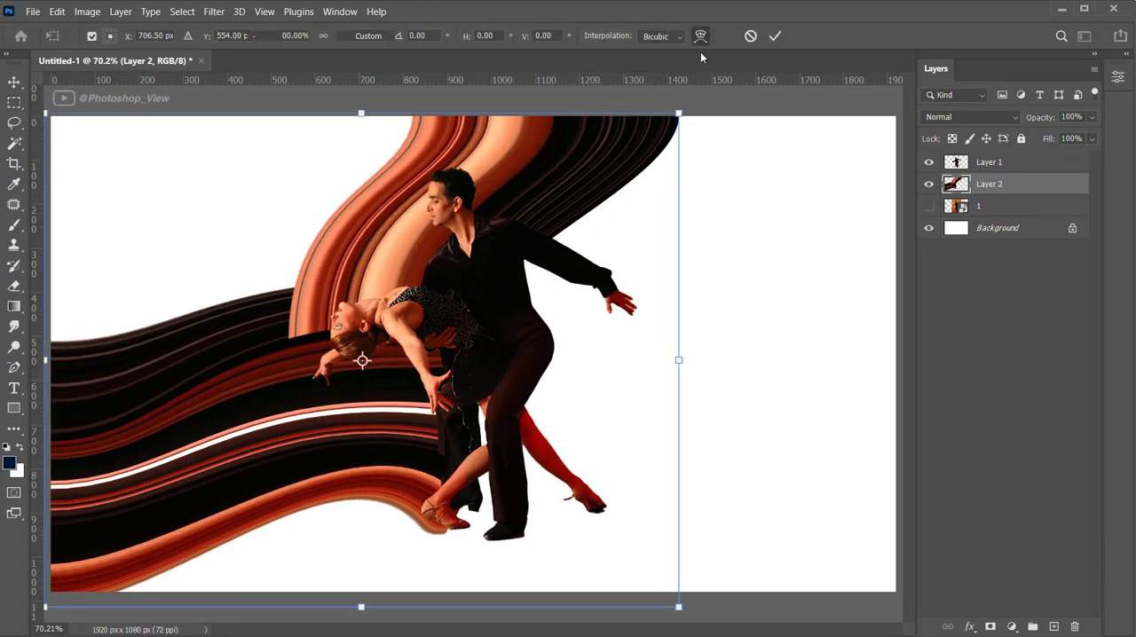
left_click(444, 515)
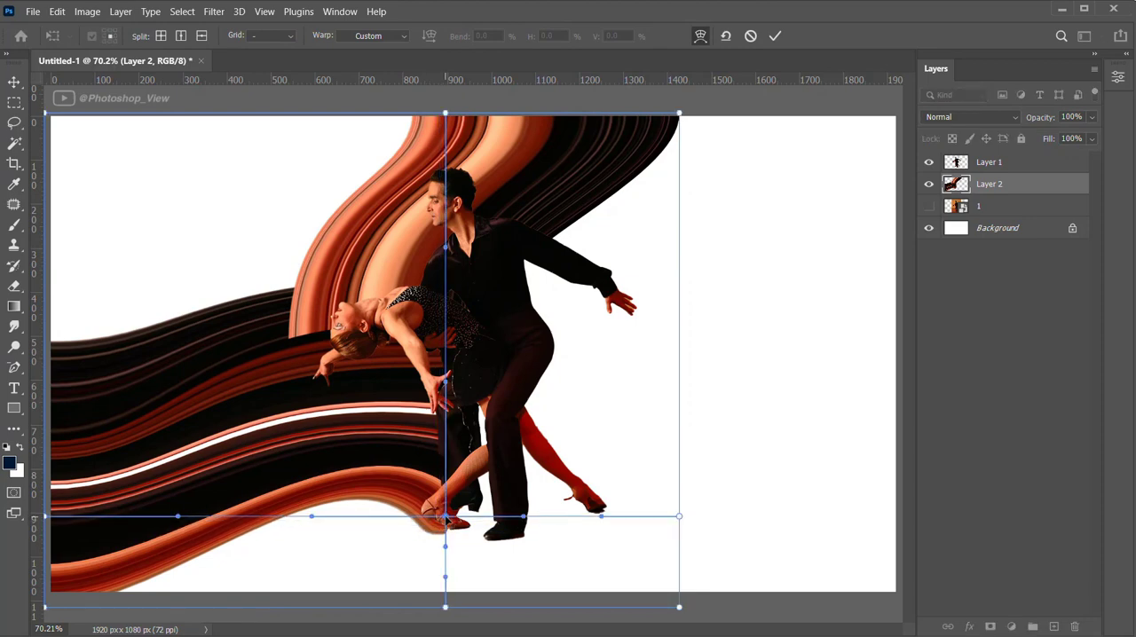
left_click_drag(445, 516, 463, 514)
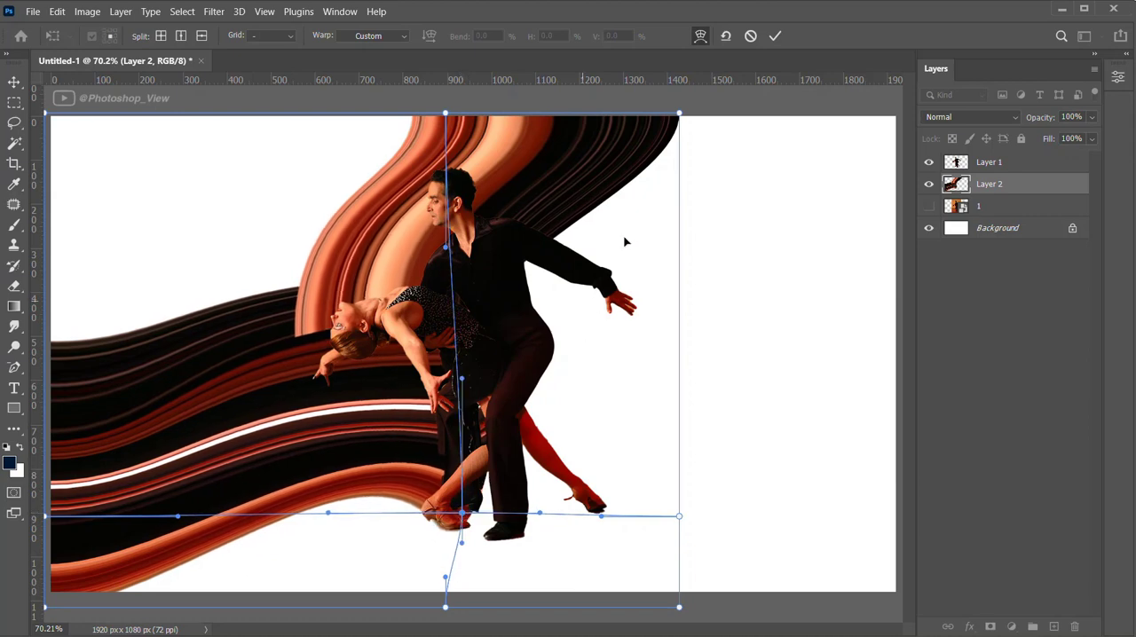
left_click(775, 35)
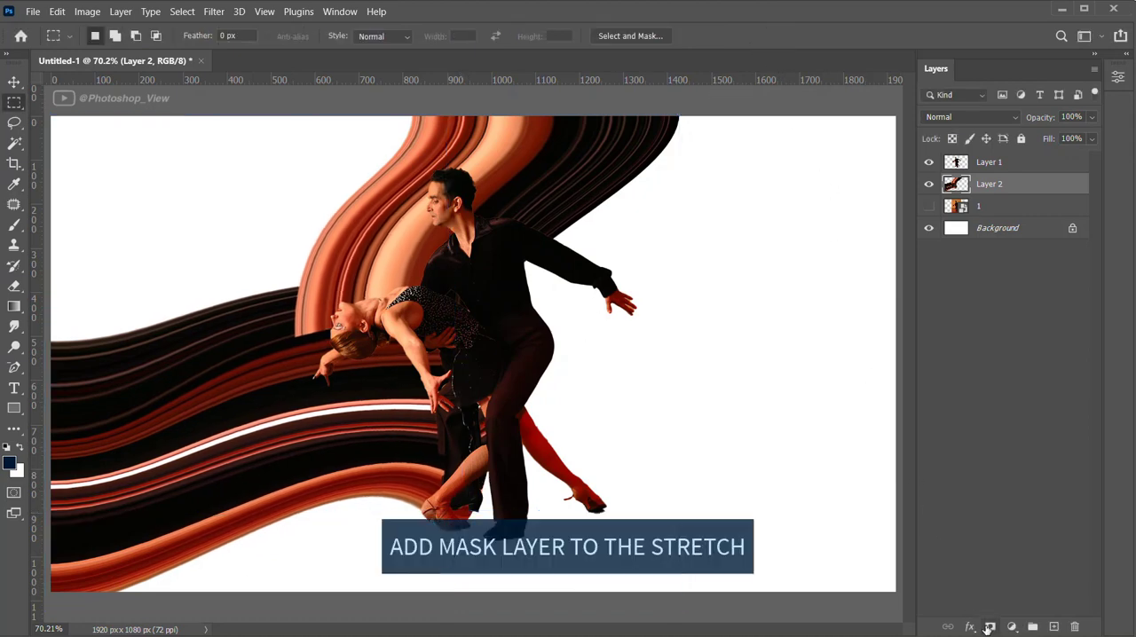
Add a layer mask to Layer 2 and select everything outside the couple by inverting Layer 1's pixel selection
left_click(989, 627)
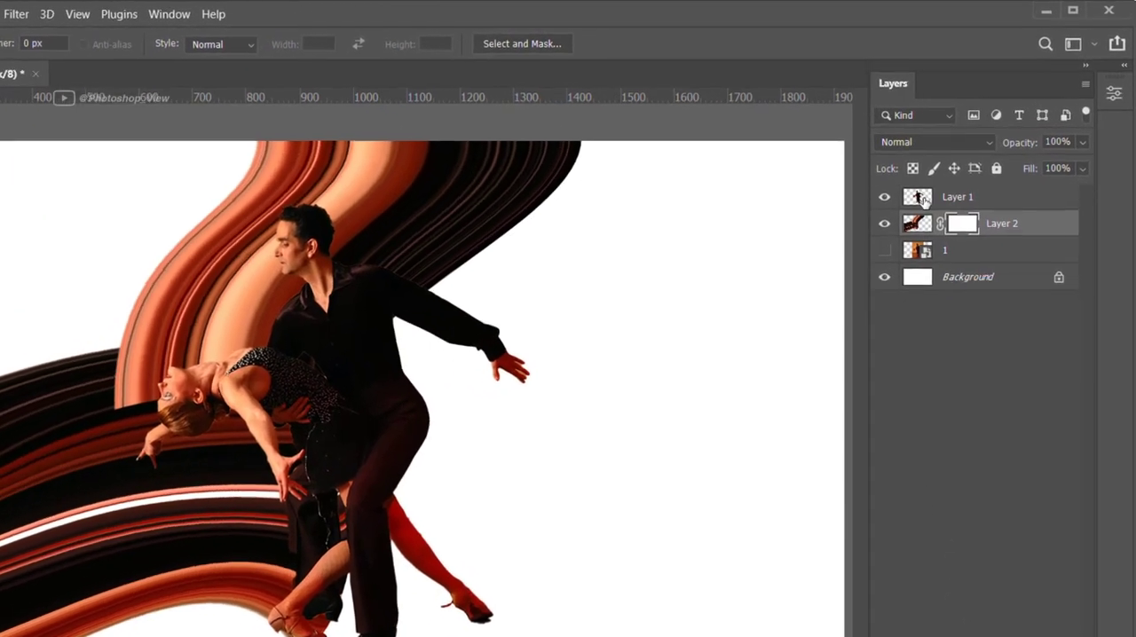
left_click(958, 162)
right_click(916, 206)
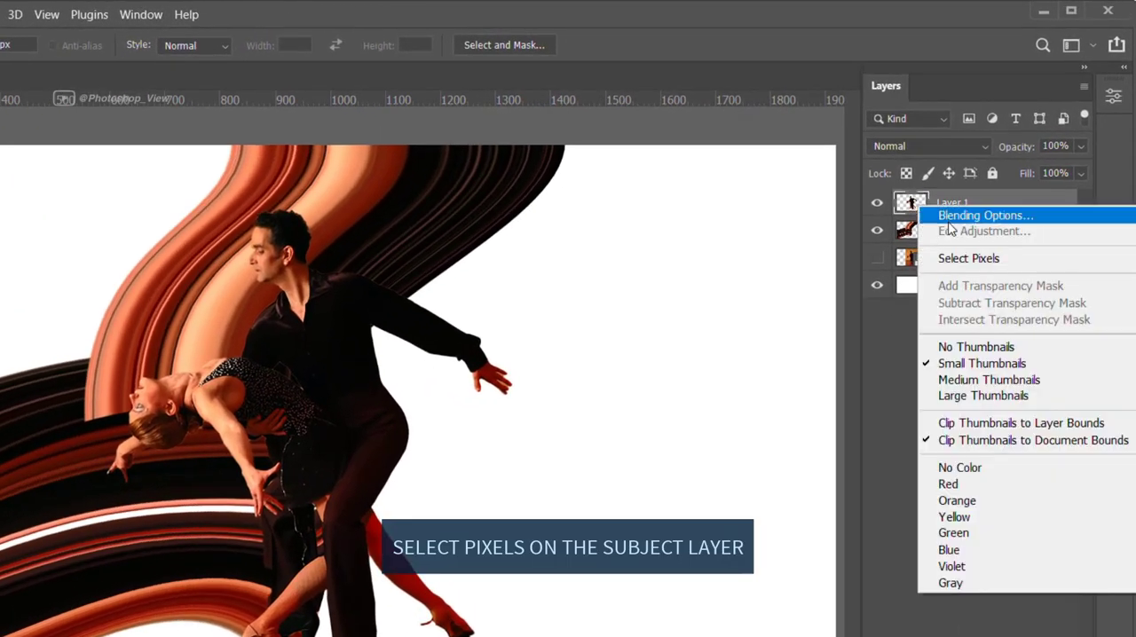
left_click(941, 257)
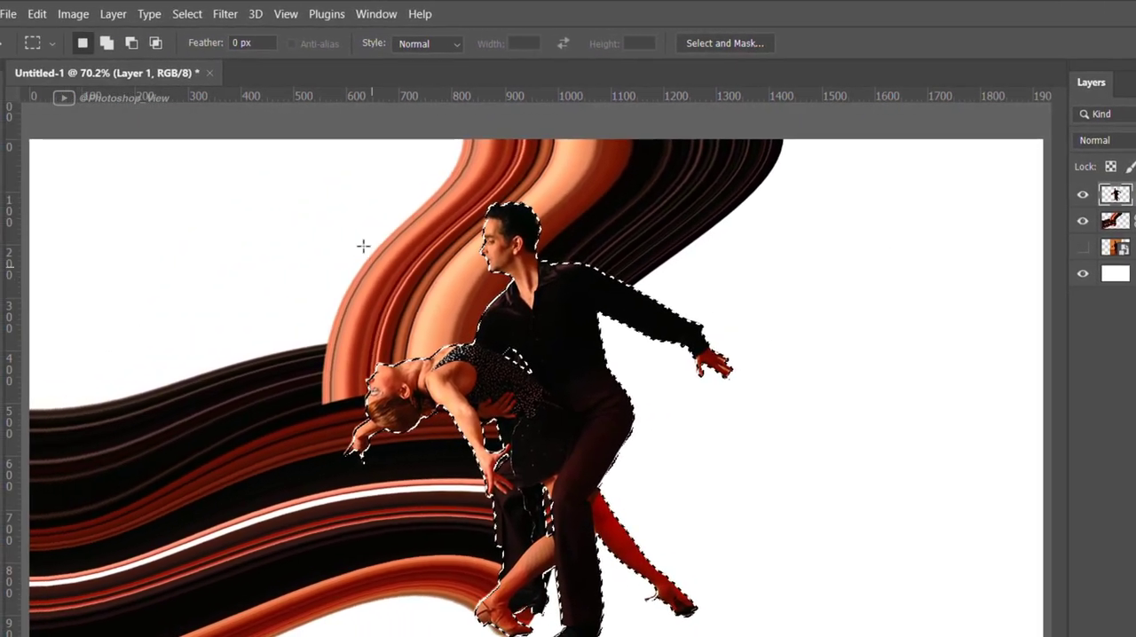
left_click(187, 15)
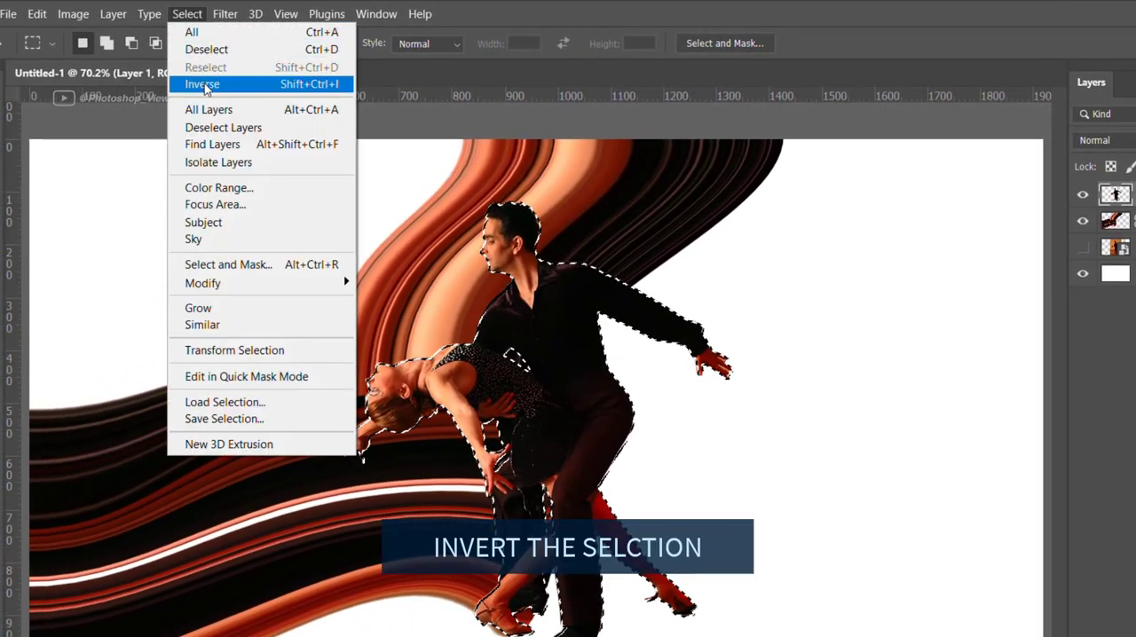
left_click(202, 83)
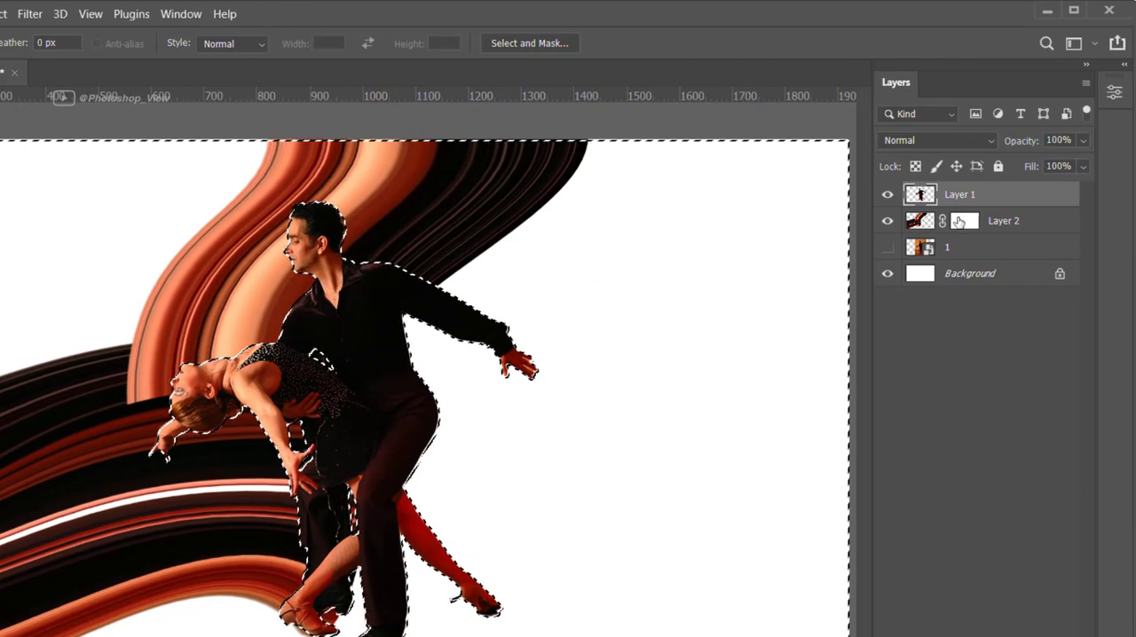
Paint black on Layer 2's mask with a soft 150 px brush to hide the stretch spilling past the woman's front foot
left_click(967, 222)
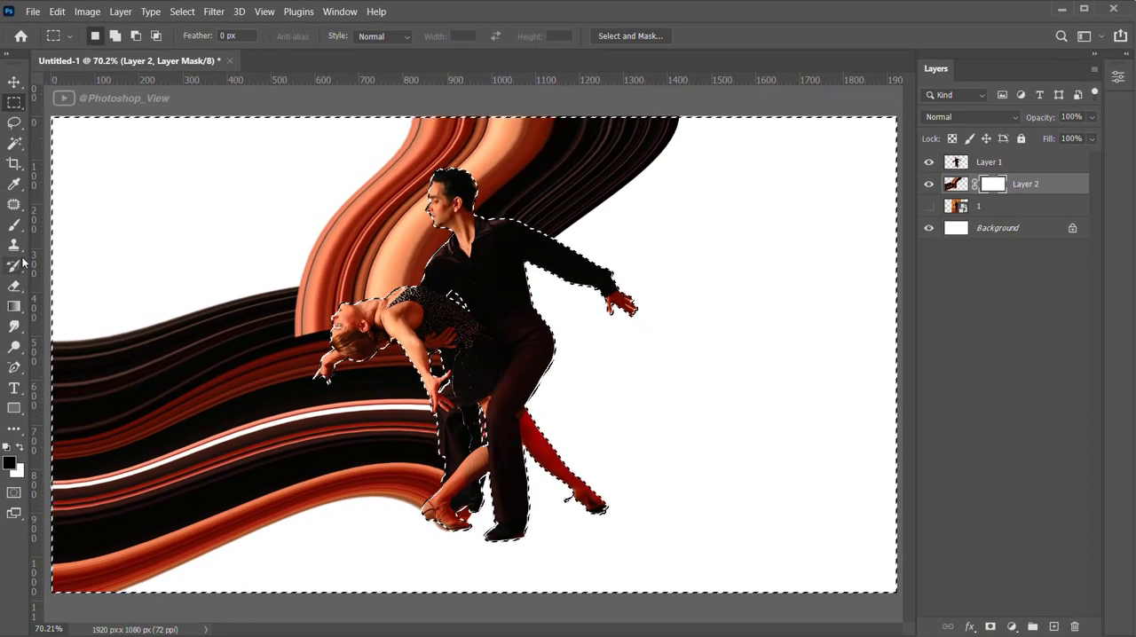
key("b")
key("bracketleft")
key("bracketleft")
key("bracketleft")
key("bracketleft")
key("bracketleft")
key("bracketleft")
key("bracketleft")
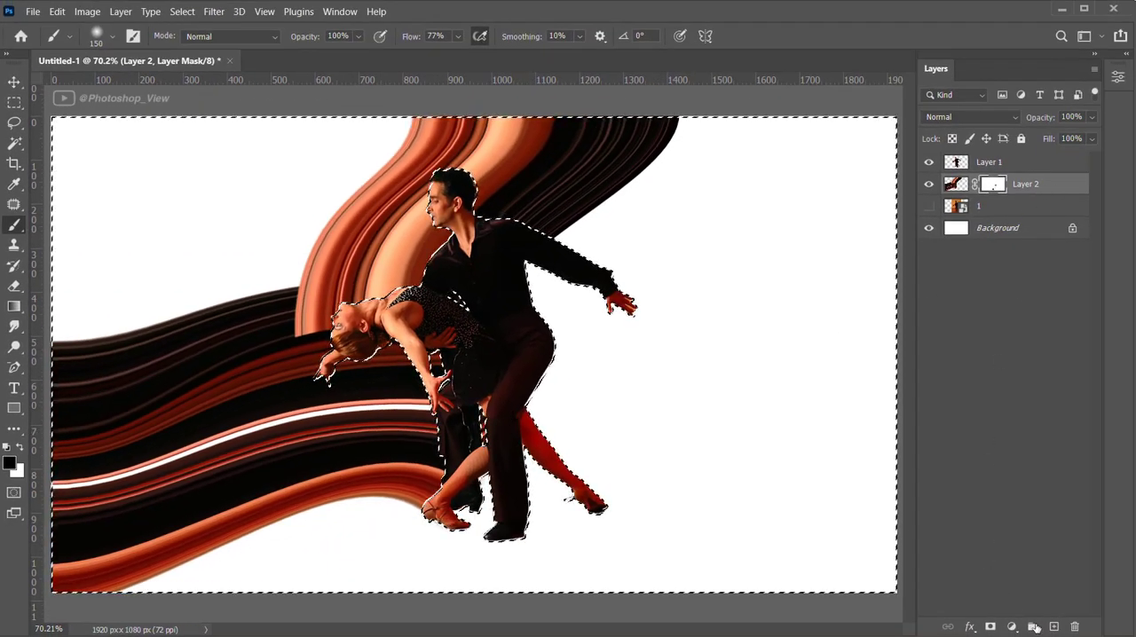
Paint soft black shadows around the couple on a new layer above Layer 2, erase the excess below the front foot, and deselect
left_click(1053, 626)
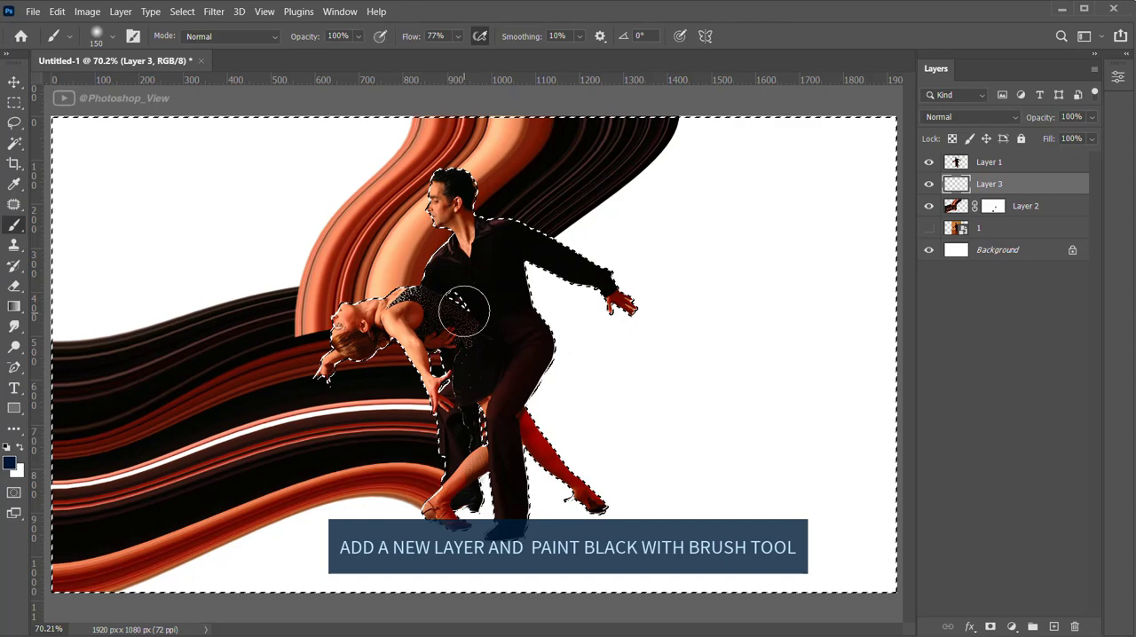
key("d")
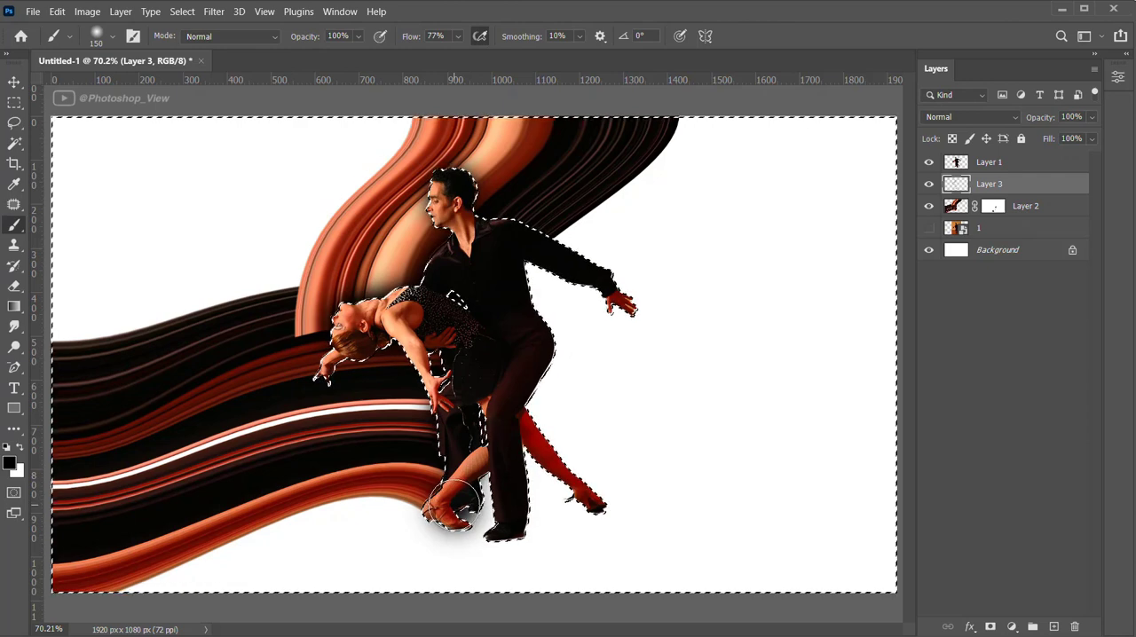
key("e")
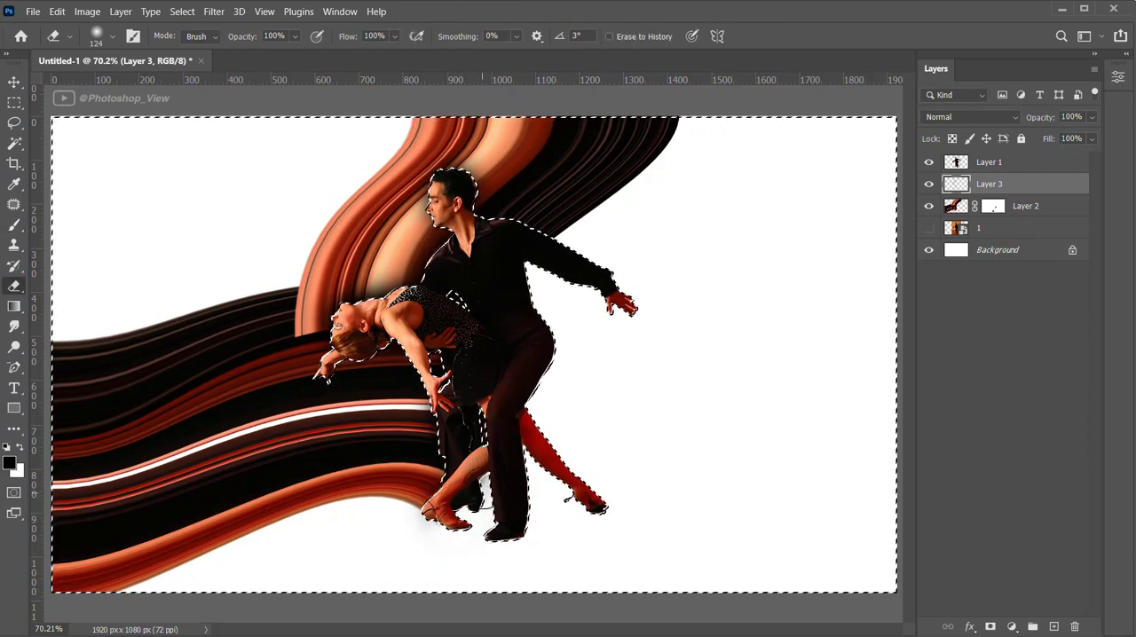
key("ctrl+d")
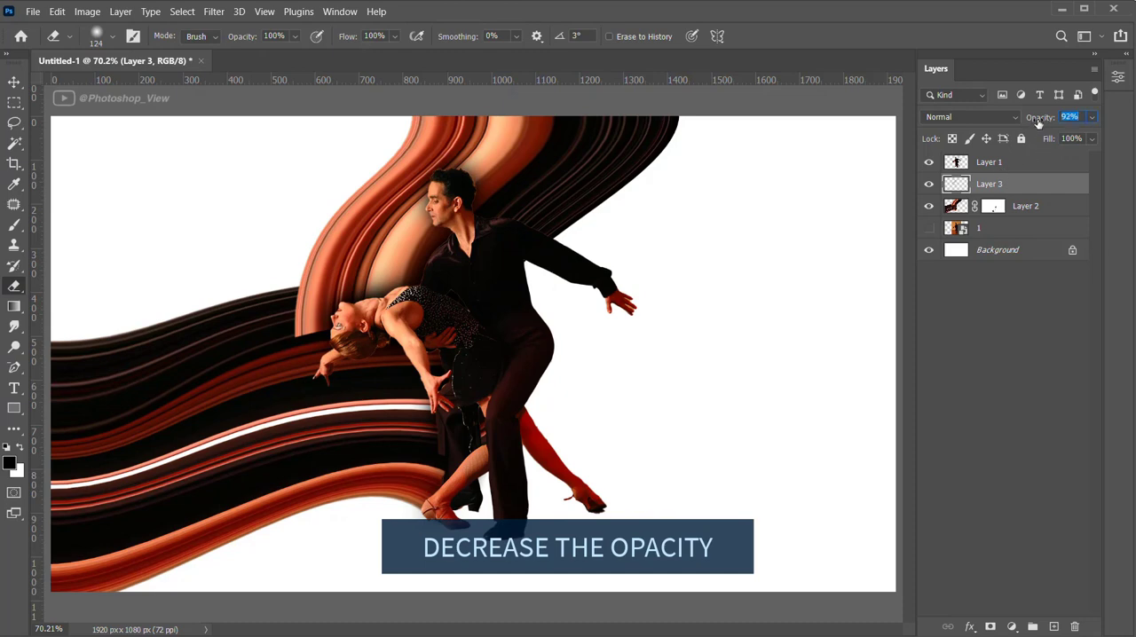
Set Layer 3's opacity to 70% and make Layer 2's image the active target
left_click_drag(1022, 124, 1020, 124)
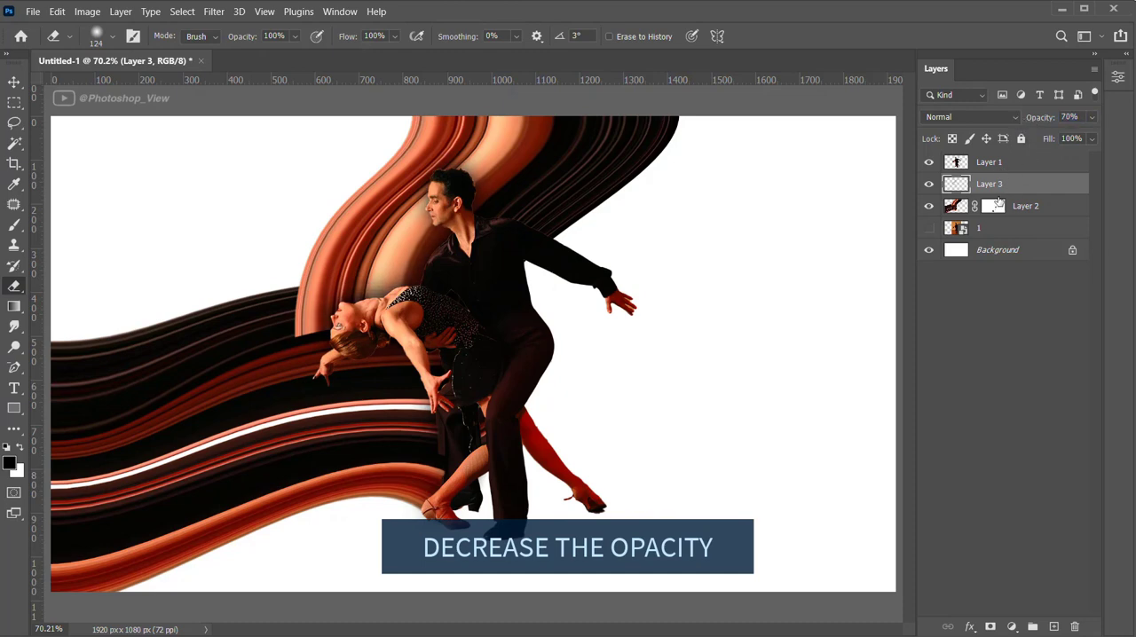
left_click(964, 208)
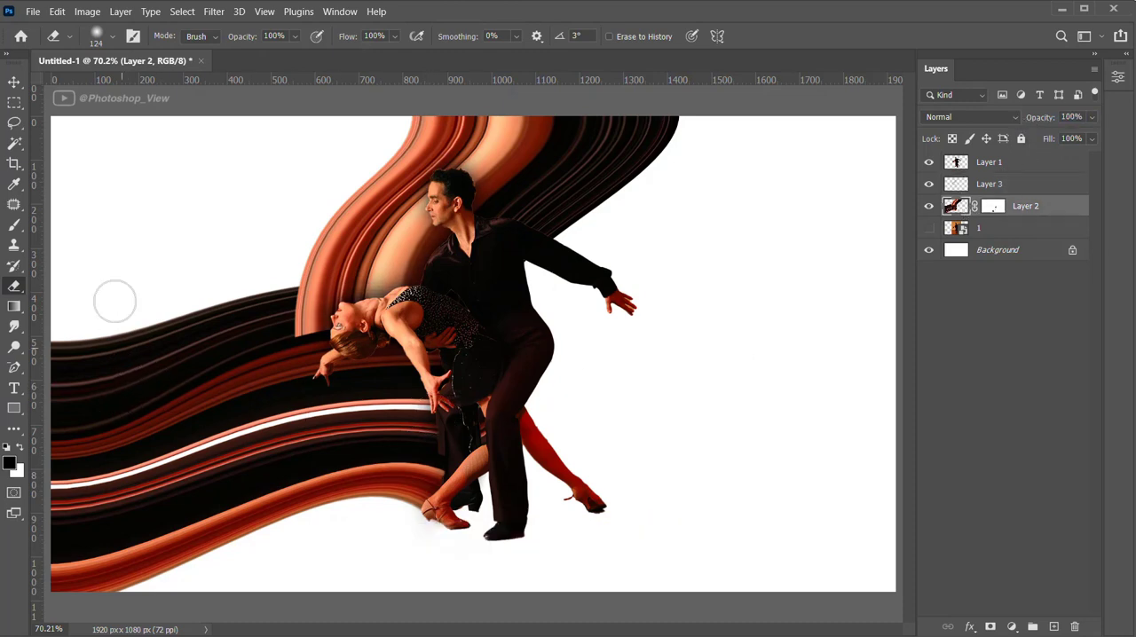
Outline the upper dark bands behind the woman's head with a Pen path on Layer 2 and convert it to a selection
left_click(13, 367)
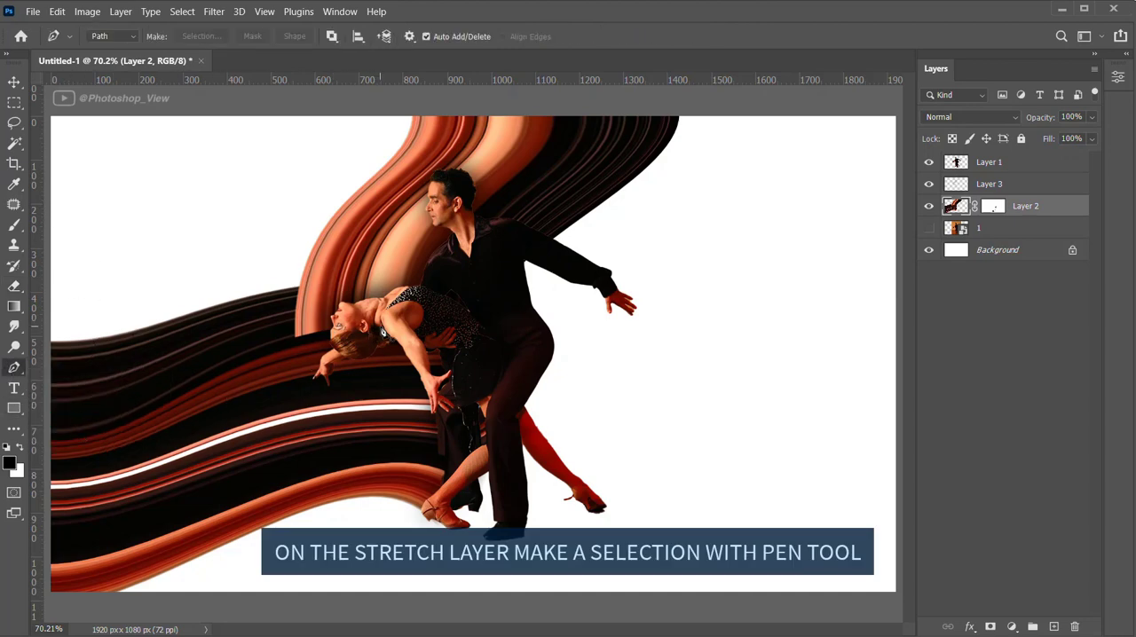
left_click(380, 326)
left_click_drag(191, 380, 78, 440)
left_click(191, 381, "alt")
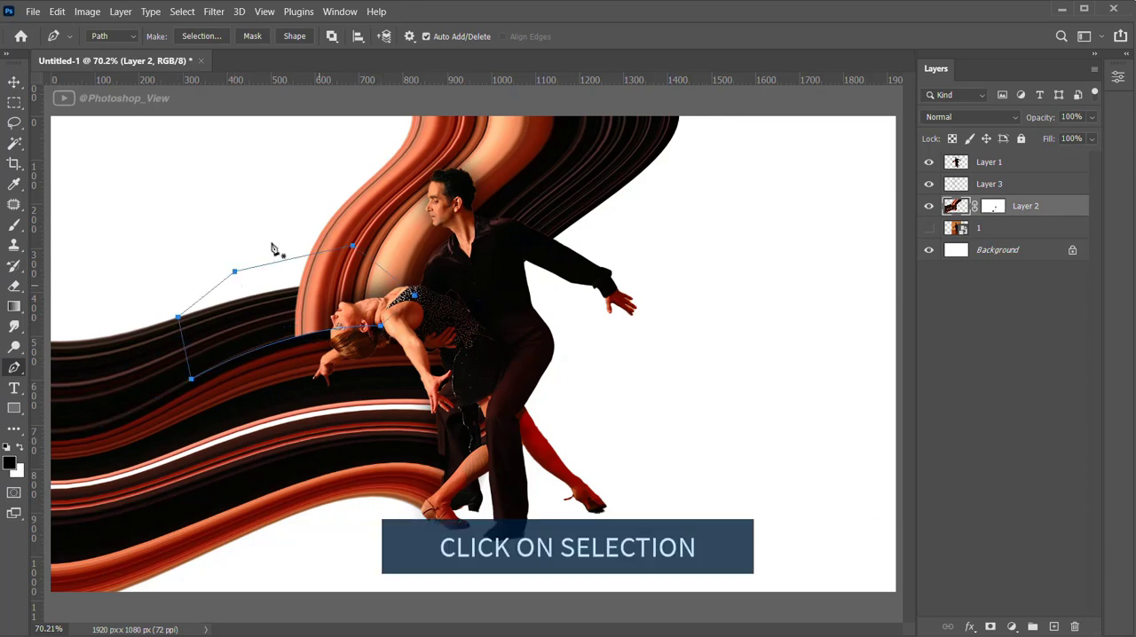
left_click(201, 36)
left_click(691, 170)
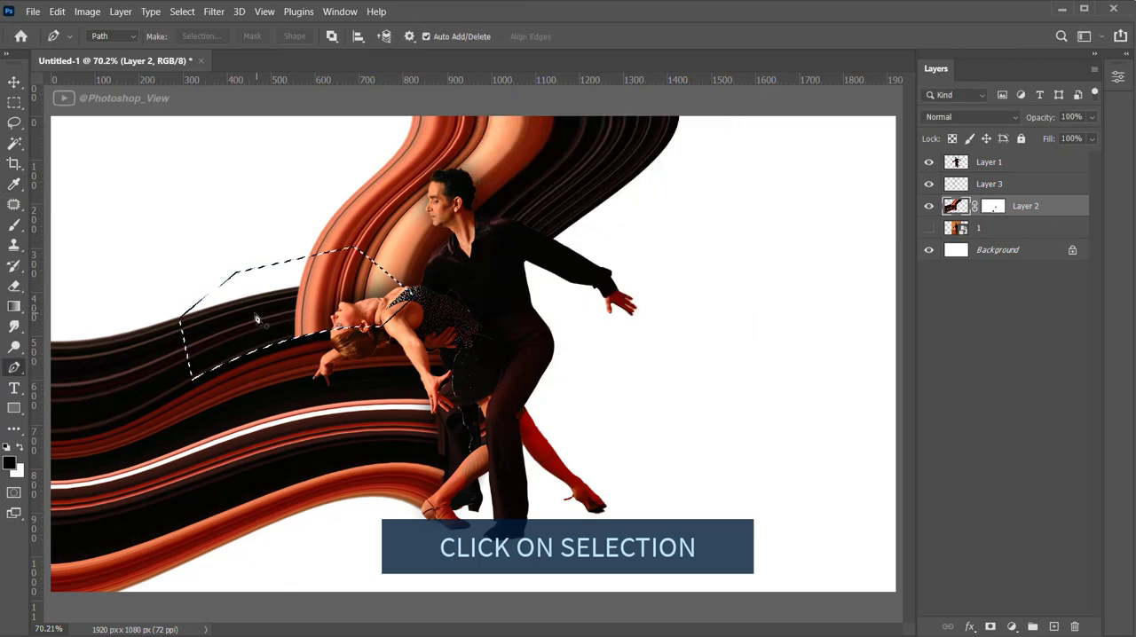
Paint soft black shading on Layer 3 inside the selection with a 150 px brush, and deselect
left_click(14, 225)
left_click(989, 184)
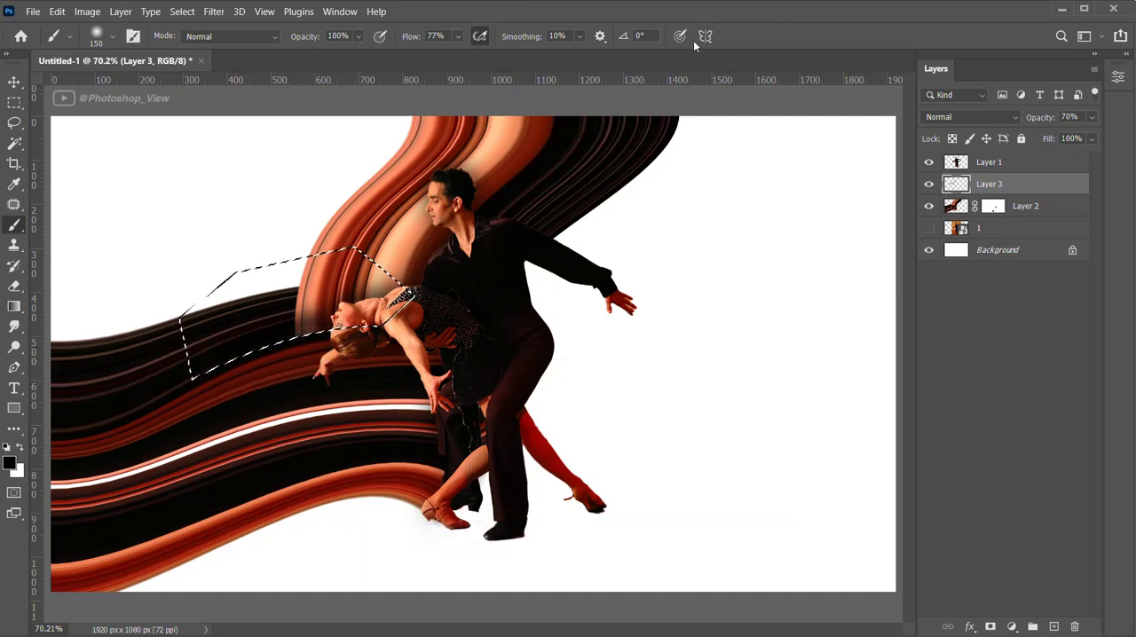
key("m")
key("ctrl+d")
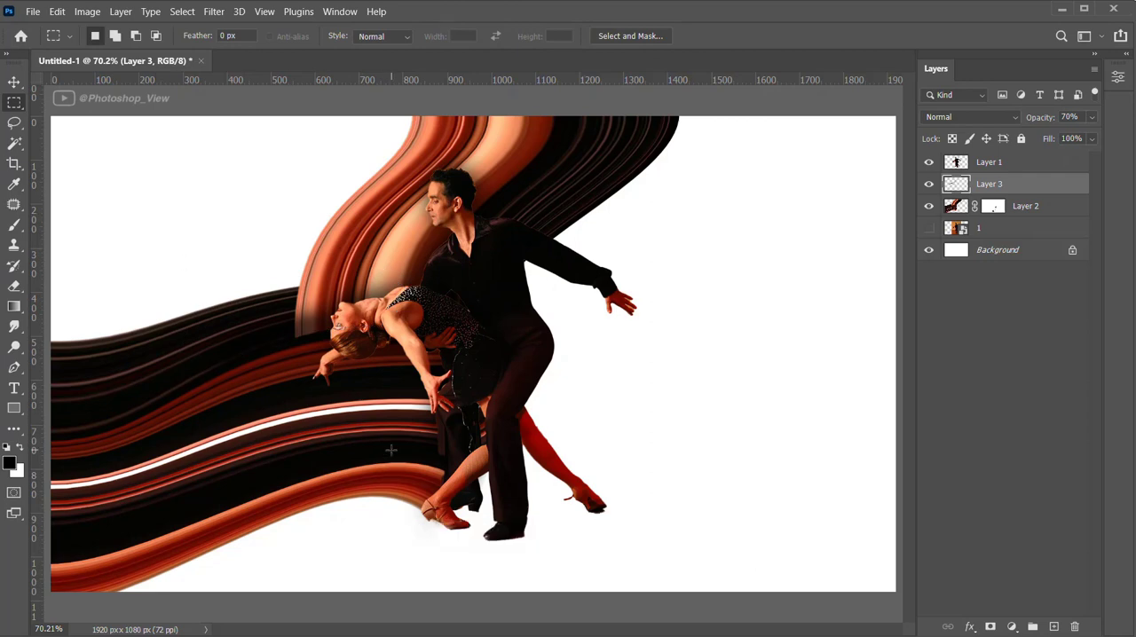
Paint thin black shadows beneath the couple's feet on a new layer above Layer 3 with a flattened soft brush, and lower its opacity to 37%
left_click(1053, 627)
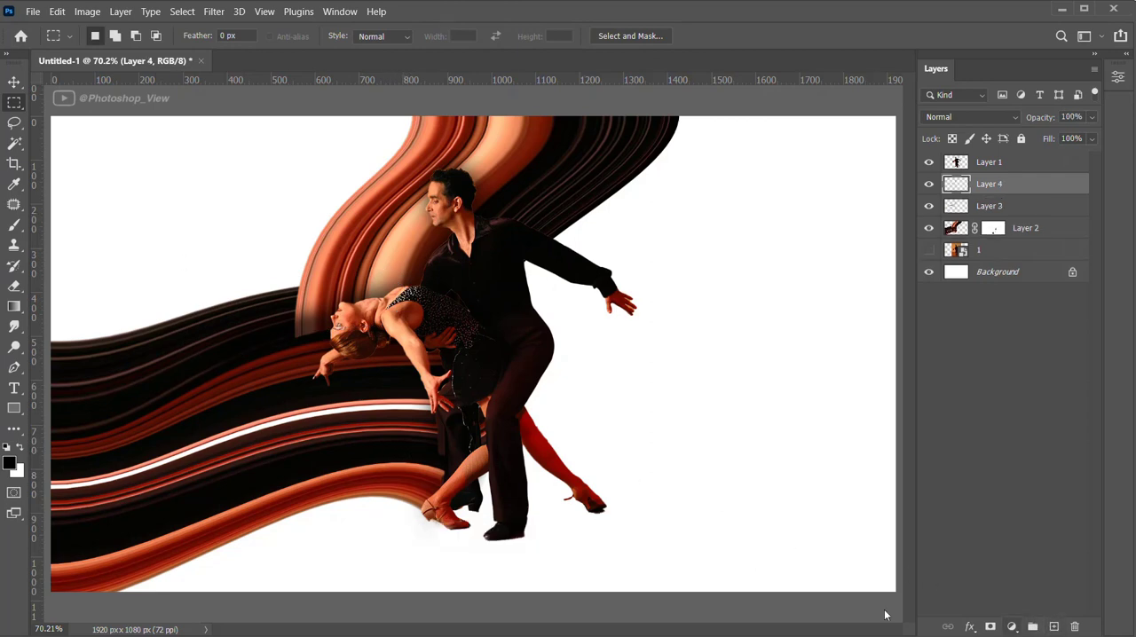
key("b")
right_click(467, 355)
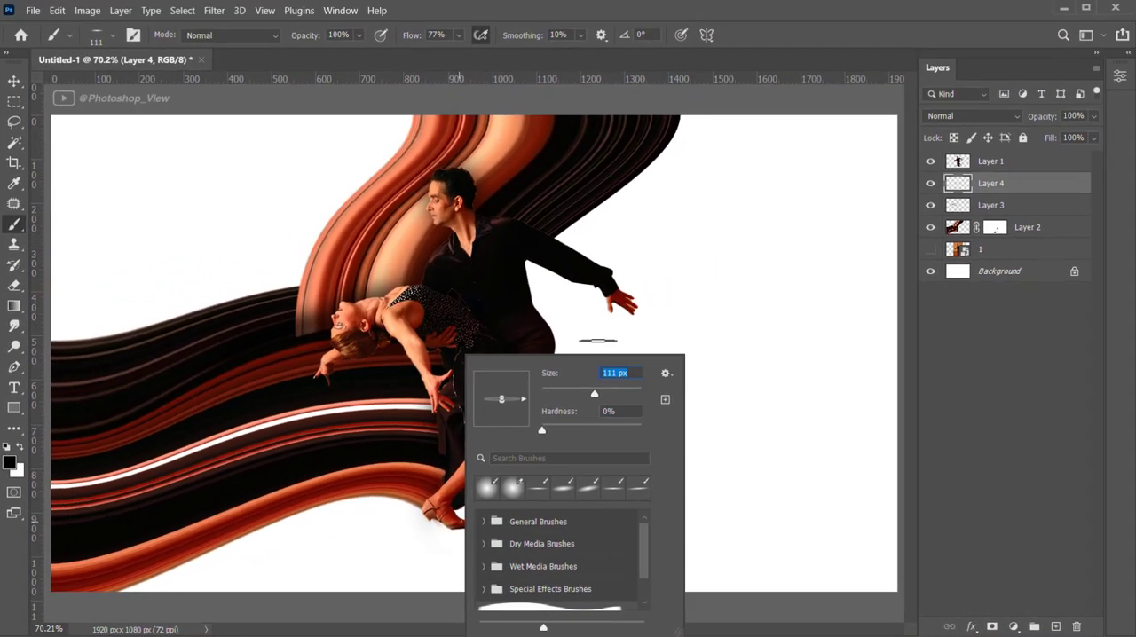
left_click(715, 280)
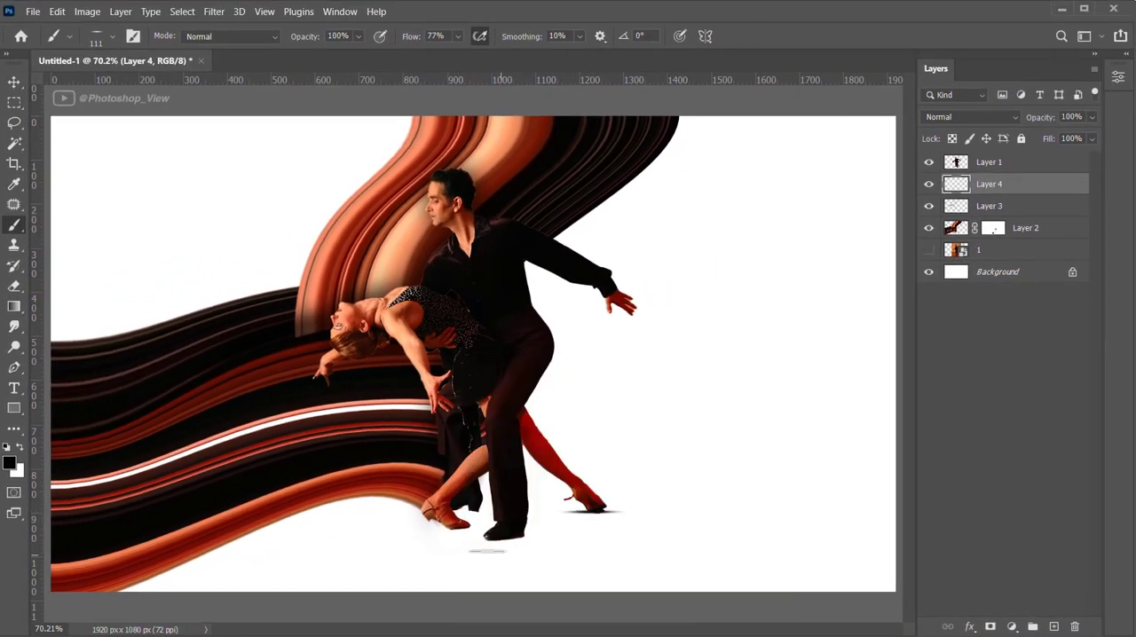
left_click_drag(503, 537, 461, 548)
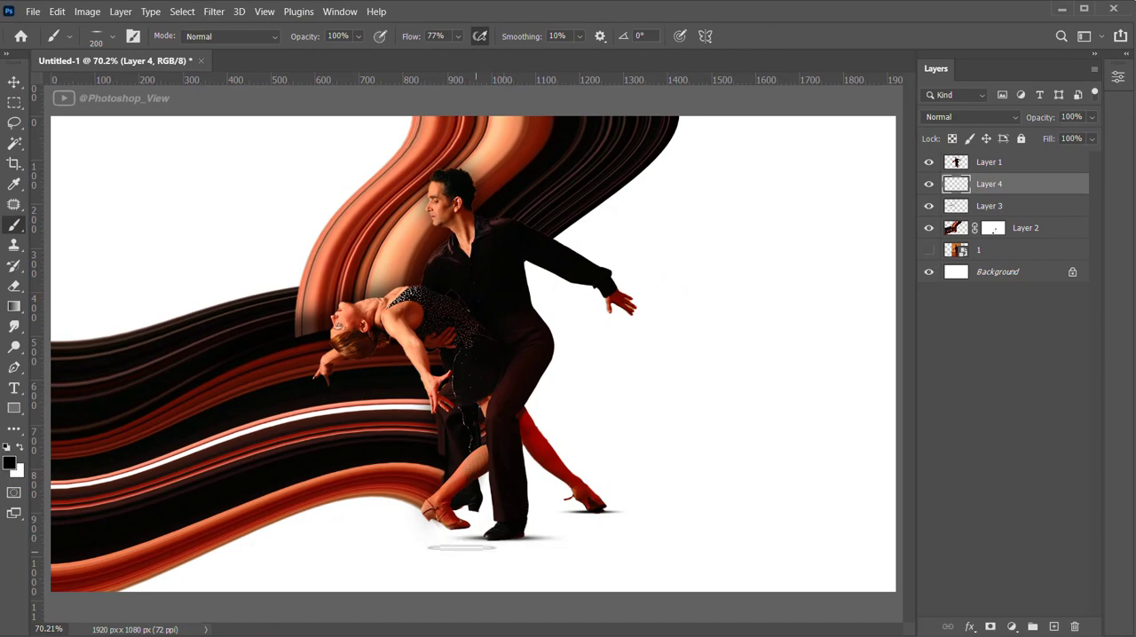
key("e")
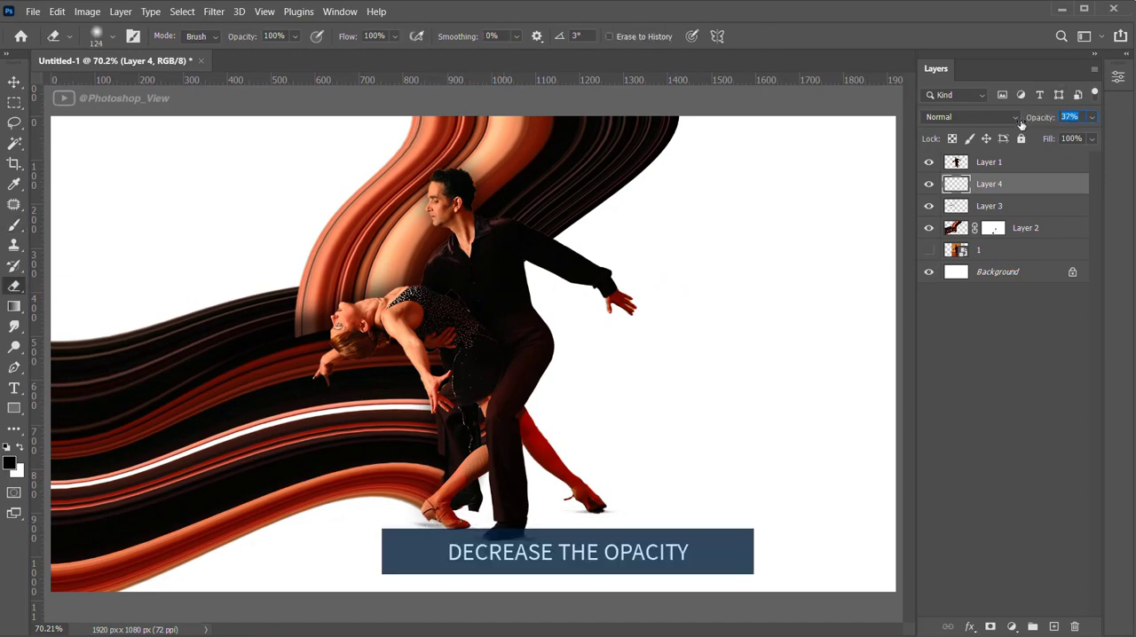
left_click_drag(1019, 123, 1019, 123)
Target the Background layer for a gradient fill and set the foreground colour to a muted salmon around #cf9579
left_click(955, 229)
key("v")
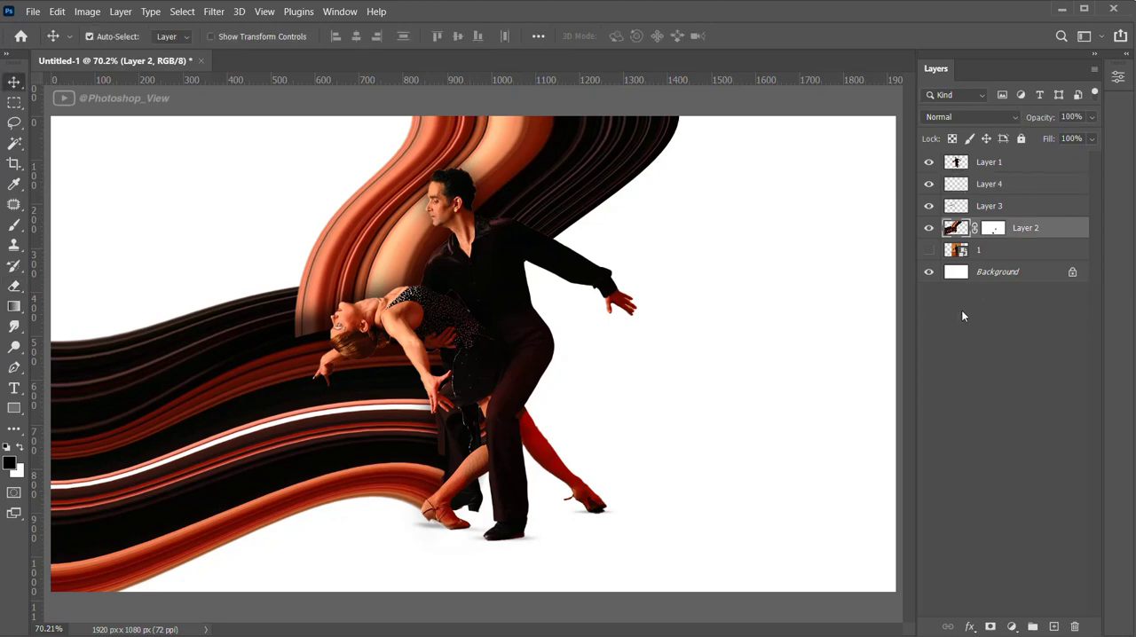
left_click(786, 343)
left_click(16, 306)
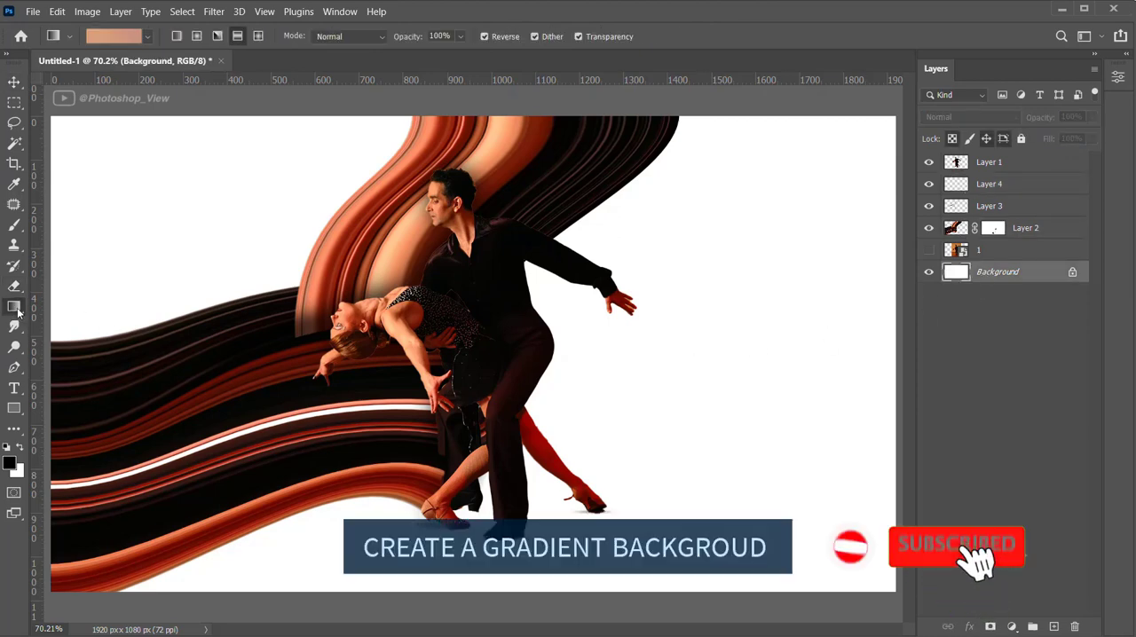
left_click(9, 463)
left_click(937, 271)
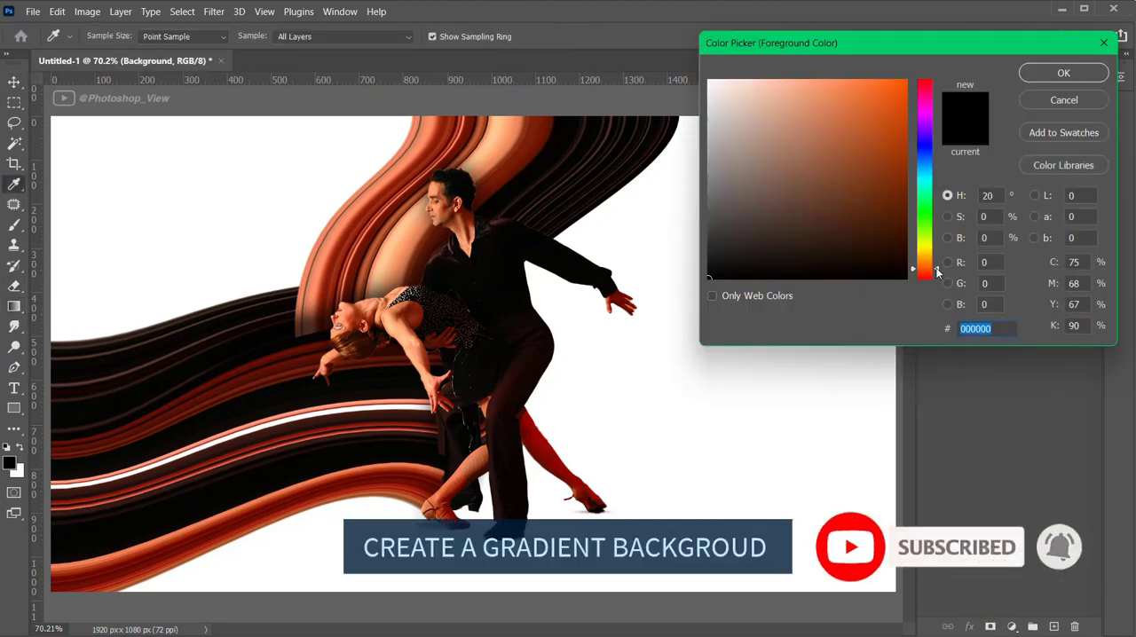
left_click(787, 118)
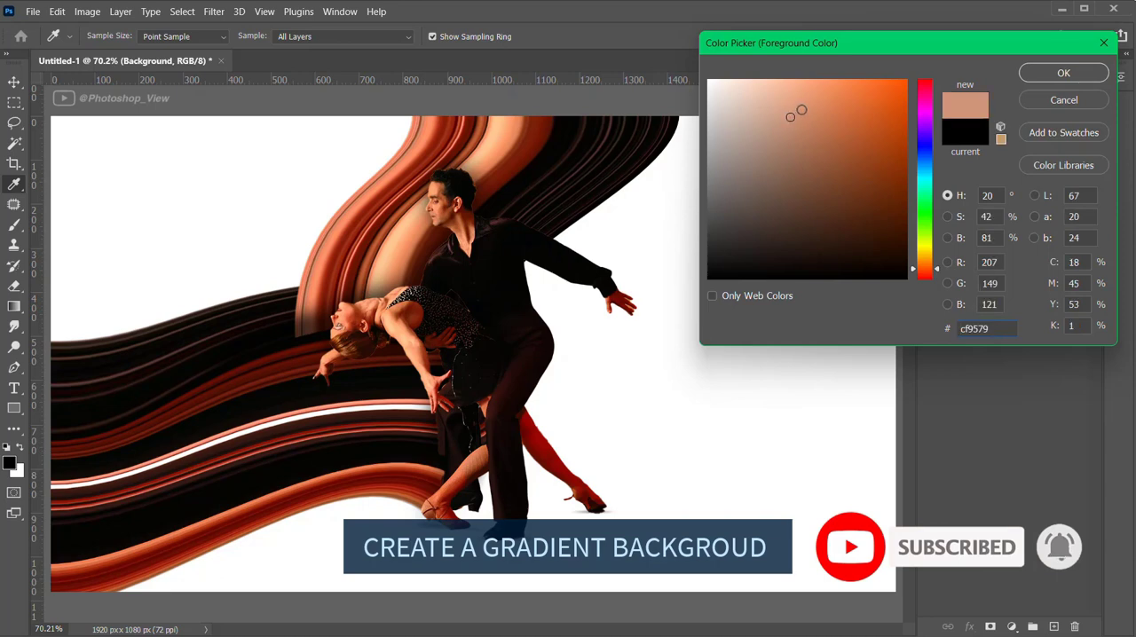
left_click(1063, 72)
Set the background colour to #d8a37d and fill the Background layer with a reversed, reflected gradient running diagonally toward the lower right
left_click(16, 469)
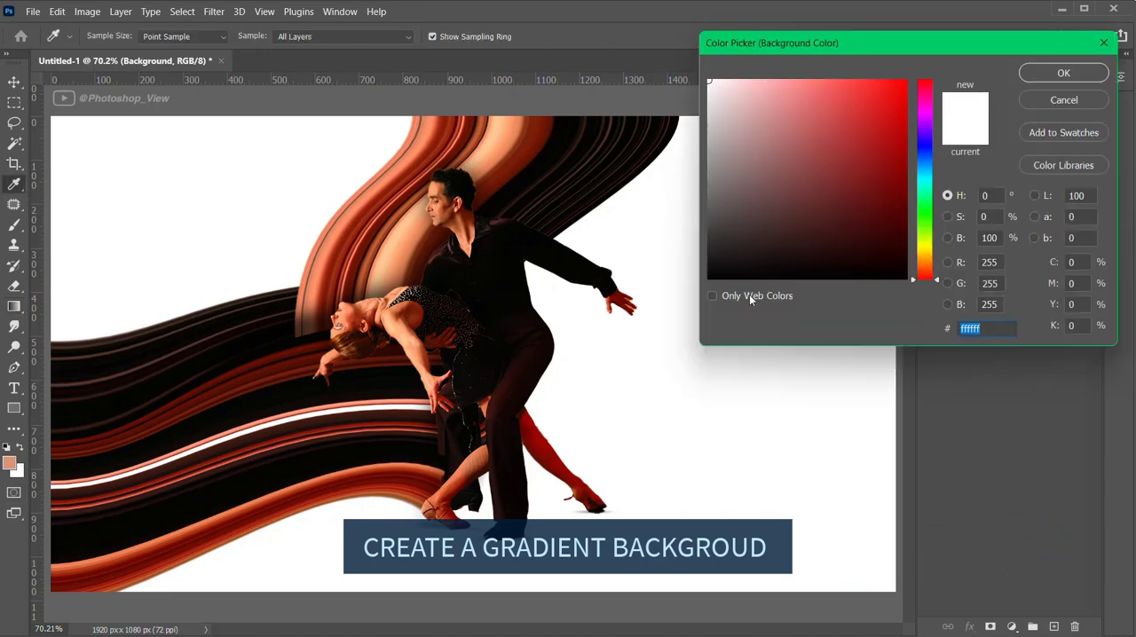
left_click_drag(930, 275, 928, 266)
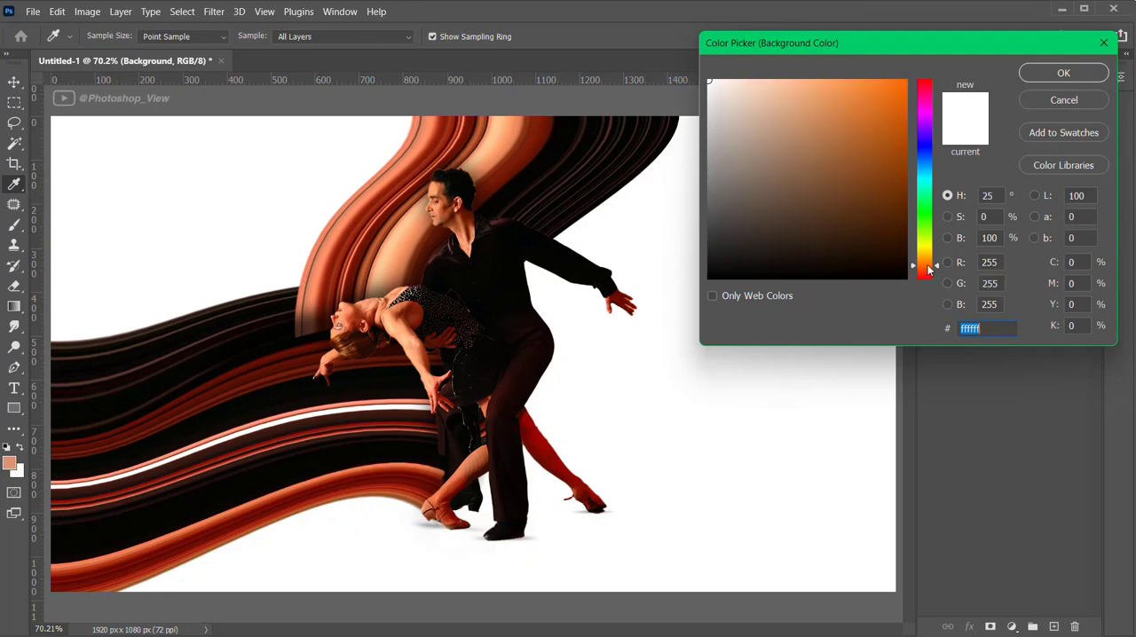
left_click(776, 126)
left_click(792, 109)
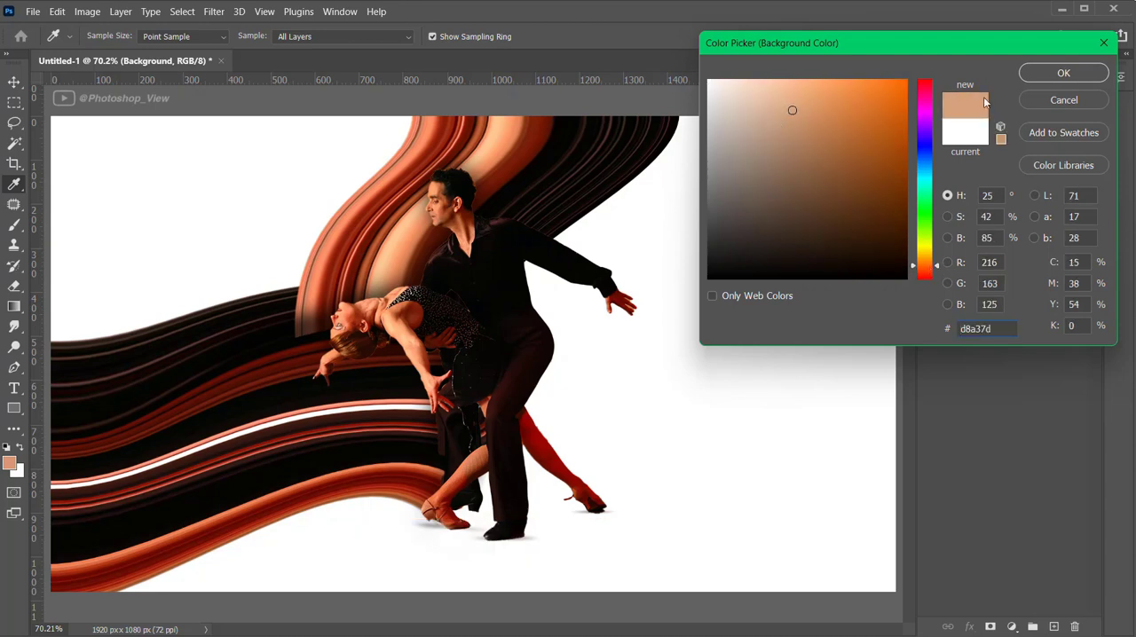
left_click(1063, 73)
key("g")
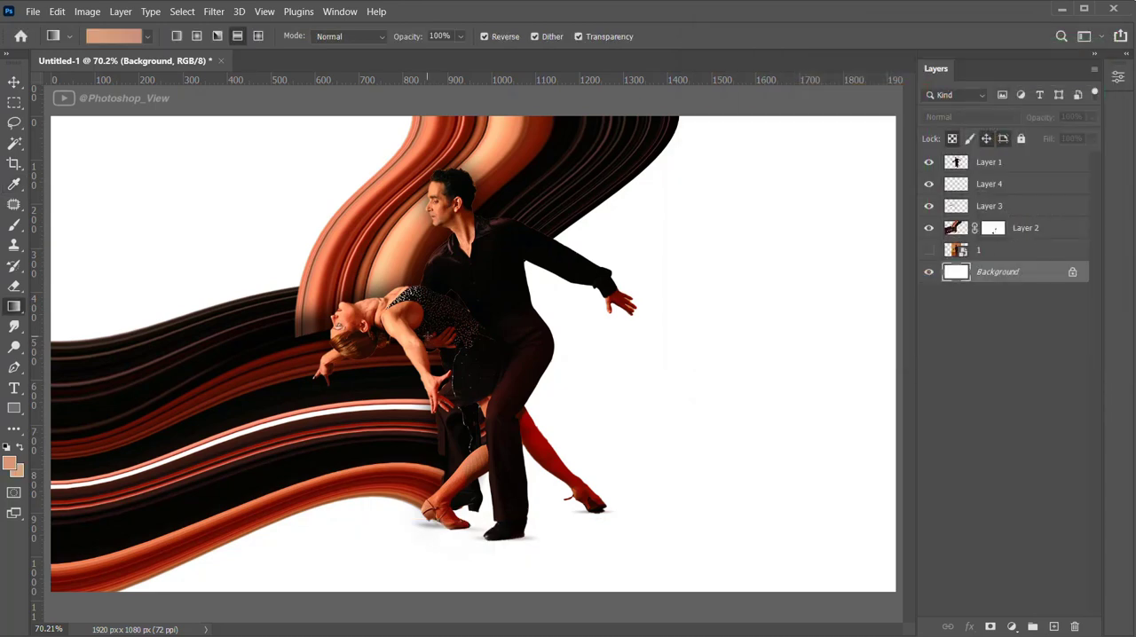
left_click_drag(572, 468, 625, 498)
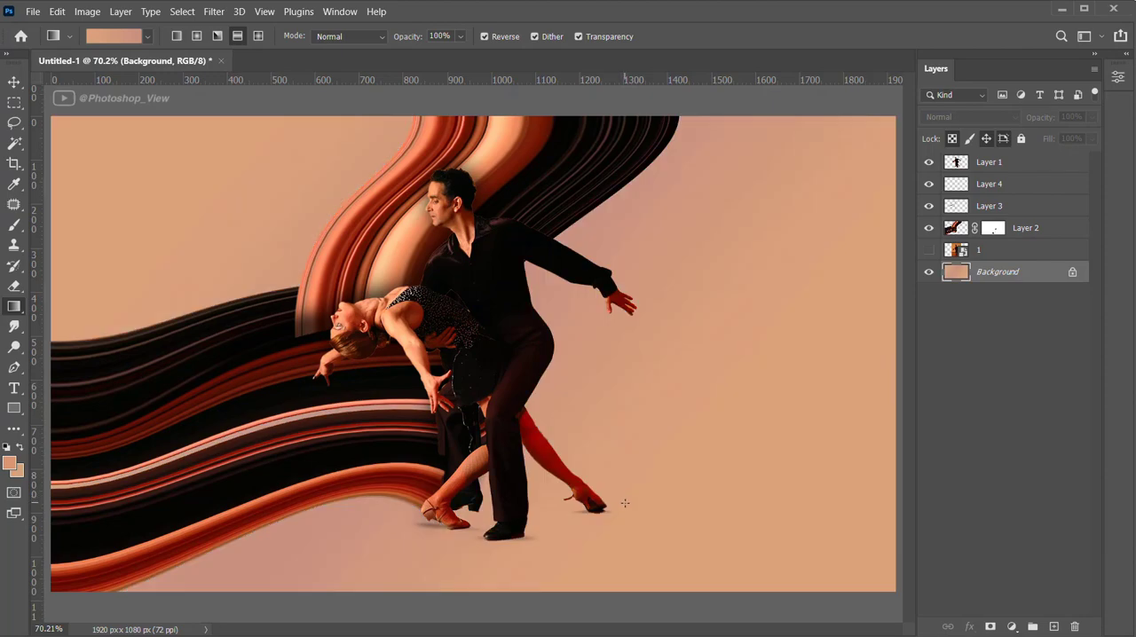